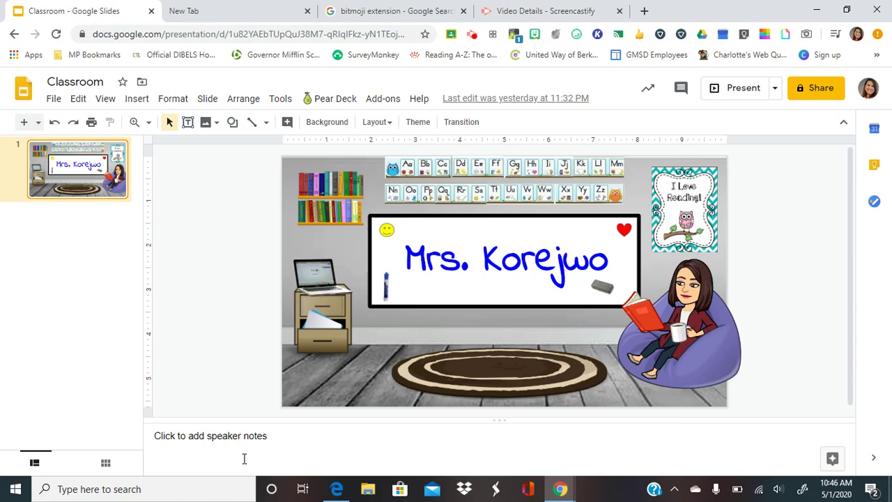
# Open Google Slides from the Google apps grid in a new tab.
pyautogui.click(211, 13)
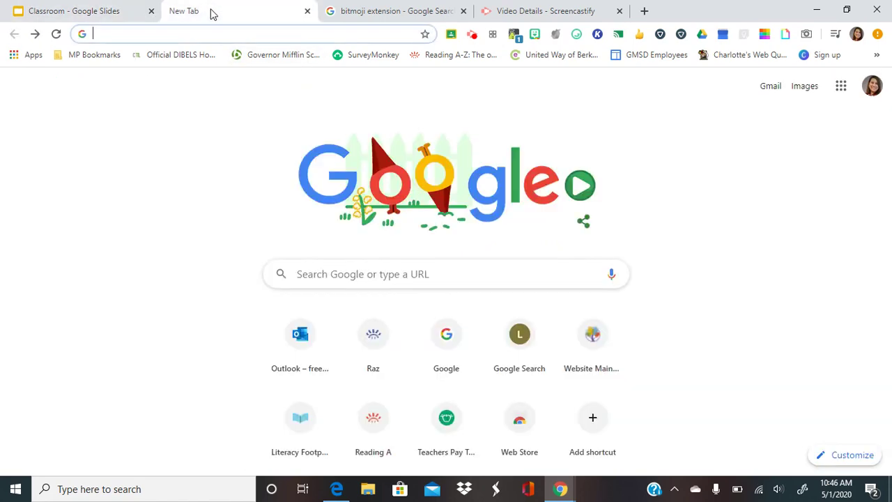
pyautogui.click(843, 92)
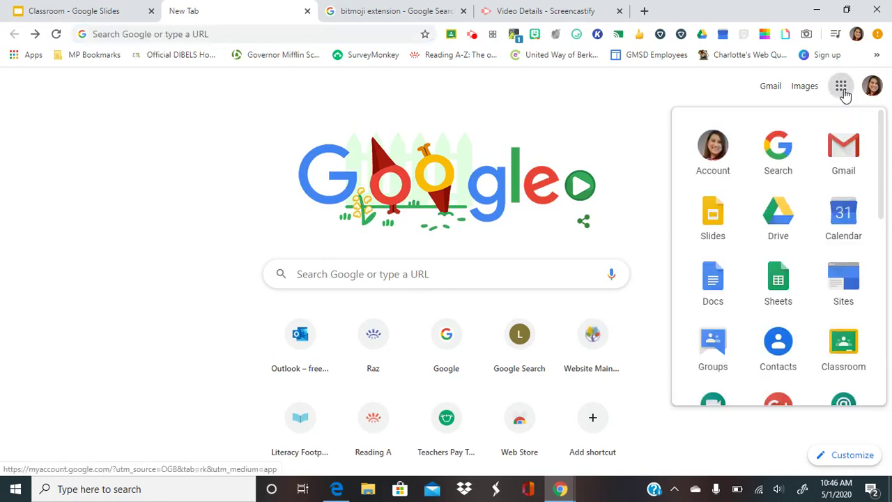
pyautogui.click(721, 222)
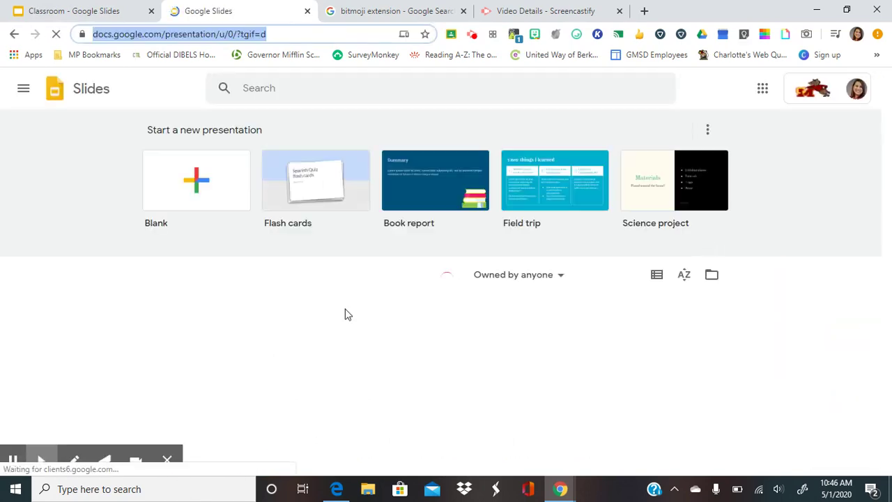
# Start a blank presentation and delete its title and subtitle placeholders.
pyautogui.click(212, 194)
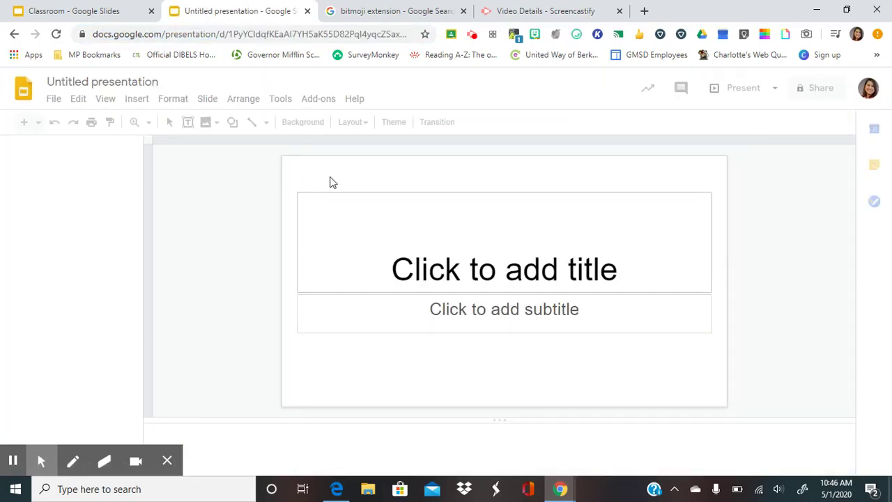
pyautogui.moveTo(218, 177); pyautogui.dragTo(578, 339)
pyautogui.press('Delete')
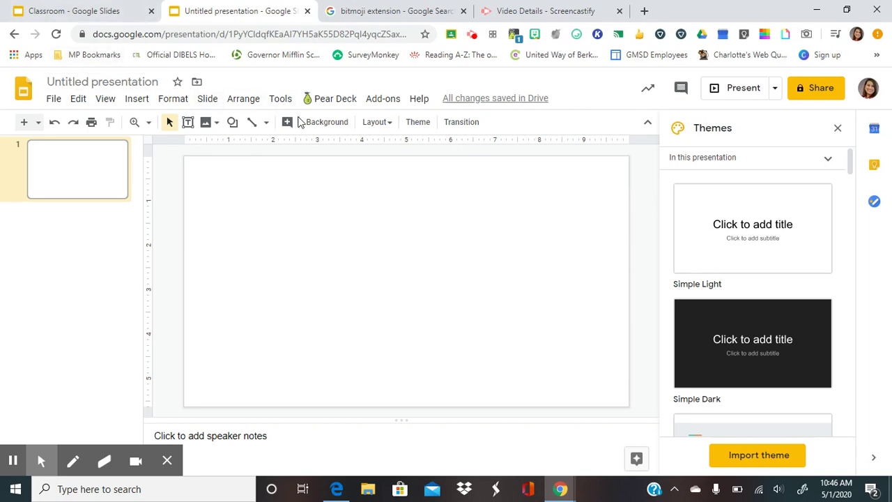
# Search Google Images for 'wall and floor background' to use as the slide background.
pyautogui.click(324, 126)
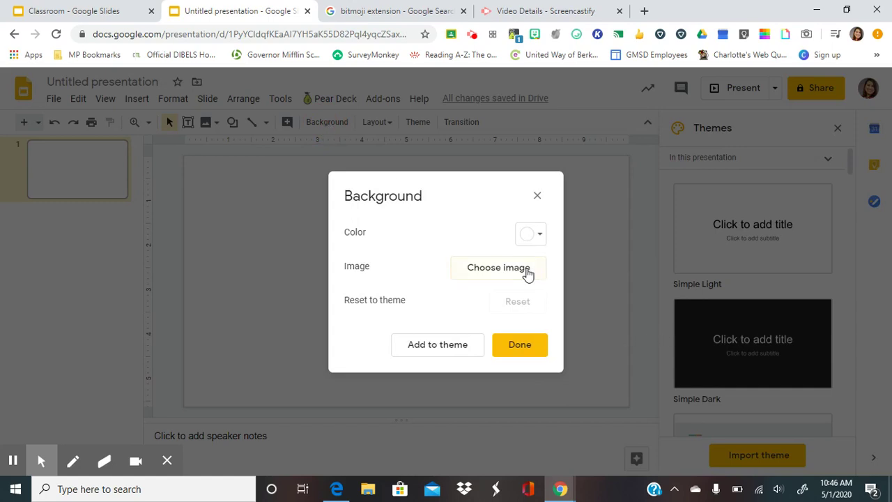
pyautogui.click(527, 272)
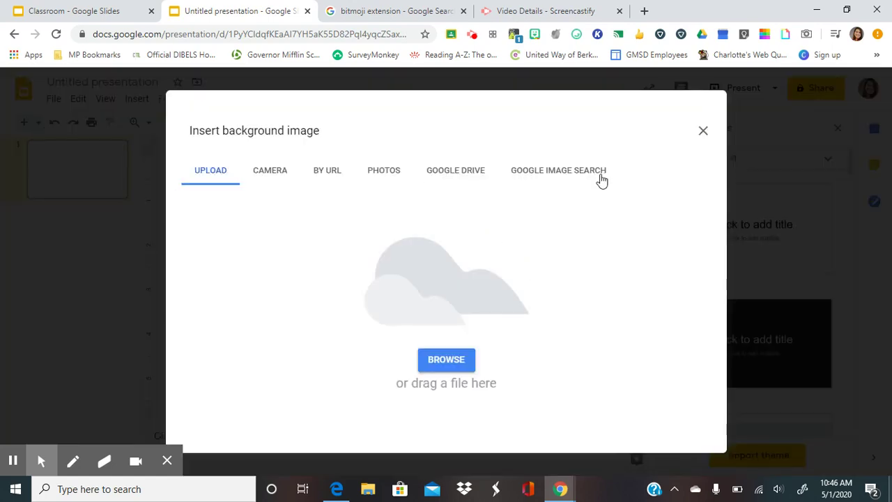
pyautogui.click(600, 176)
pyautogui.click(462, 129)
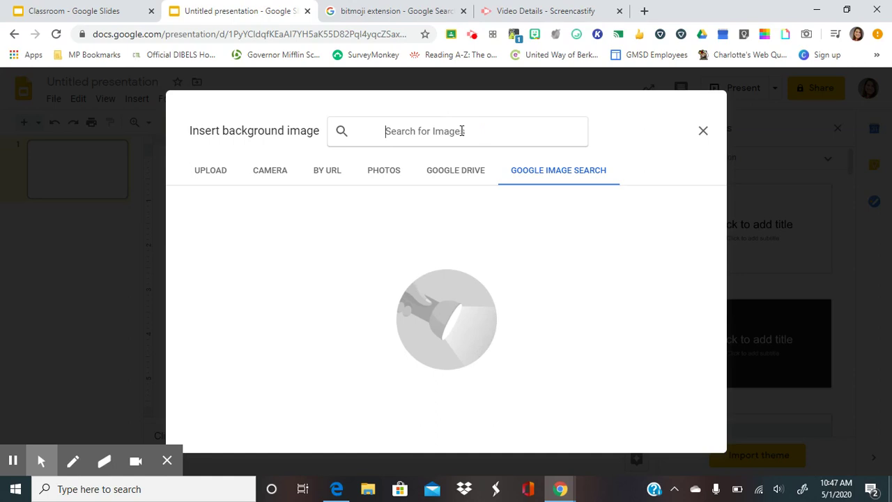
pyautogui.write('wall and f')
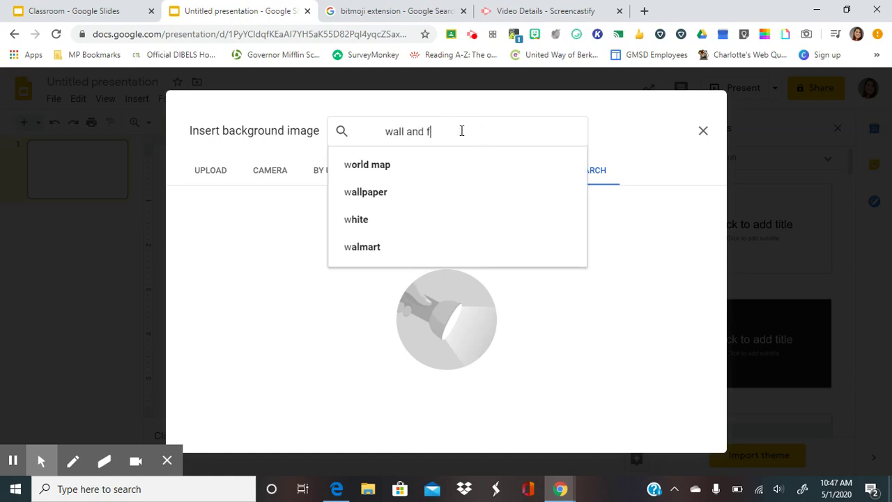
pyautogui.write('loor back')
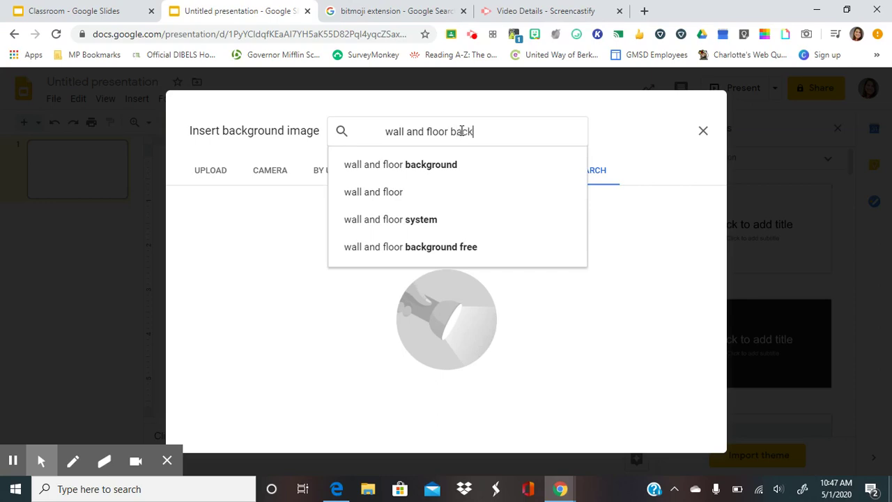
pyautogui.write('ground')
pyautogui.press('Return')
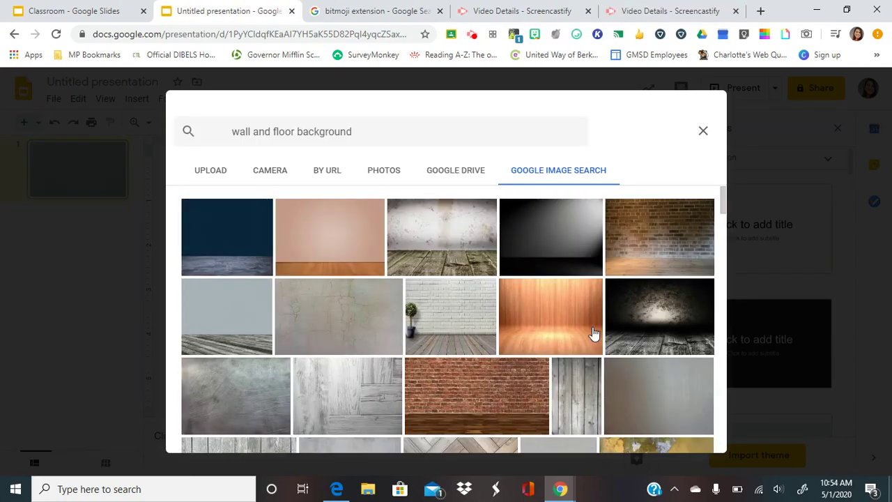
# Set the white brick wall photo with potted topiary and wood floor as the background.
pyautogui.scroll(-10, 593, 334)
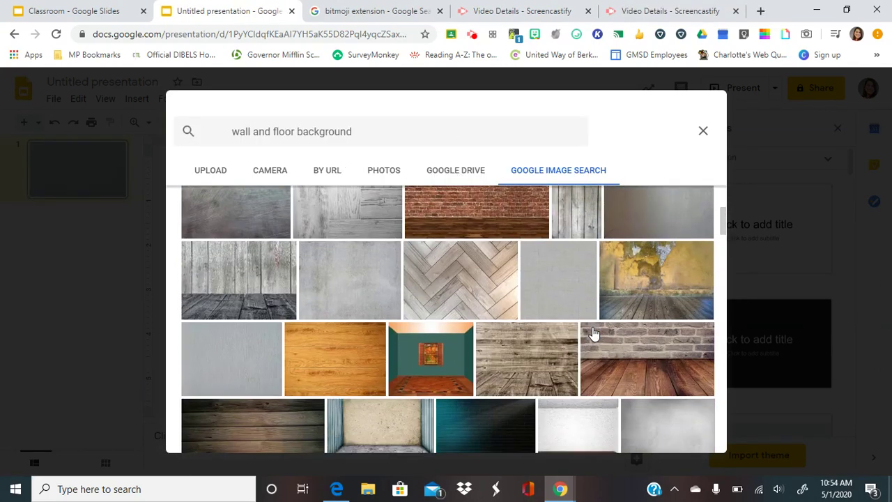
pyautogui.scroll(-5, 625, 358)
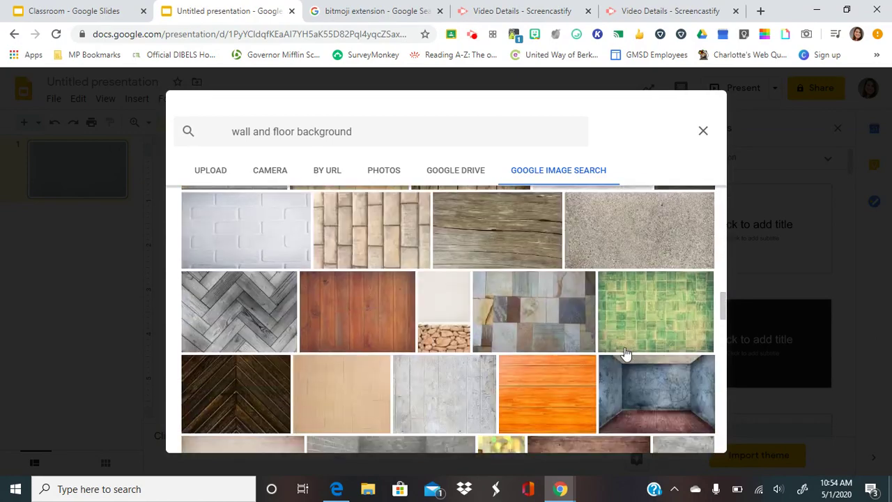
pyautogui.scroll(-10, 625, 389)
pyautogui.scroll(10, 626, 389)
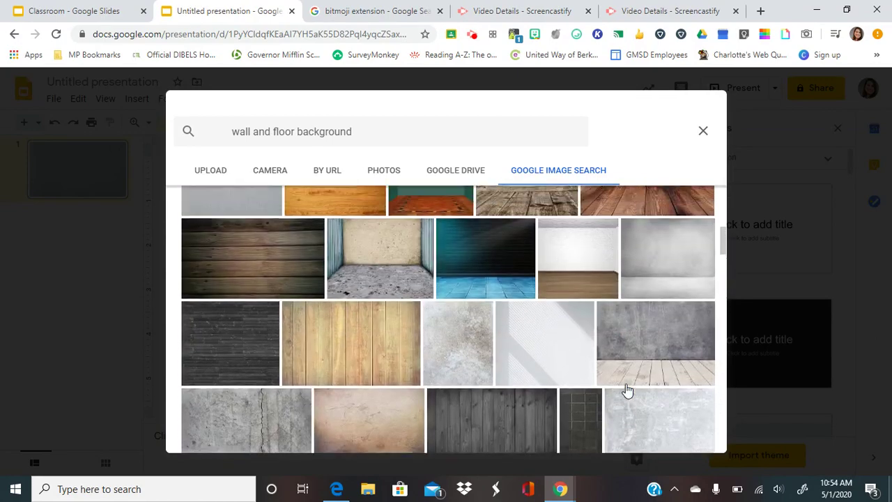
pyautogui.scroll(1, 625, 383)
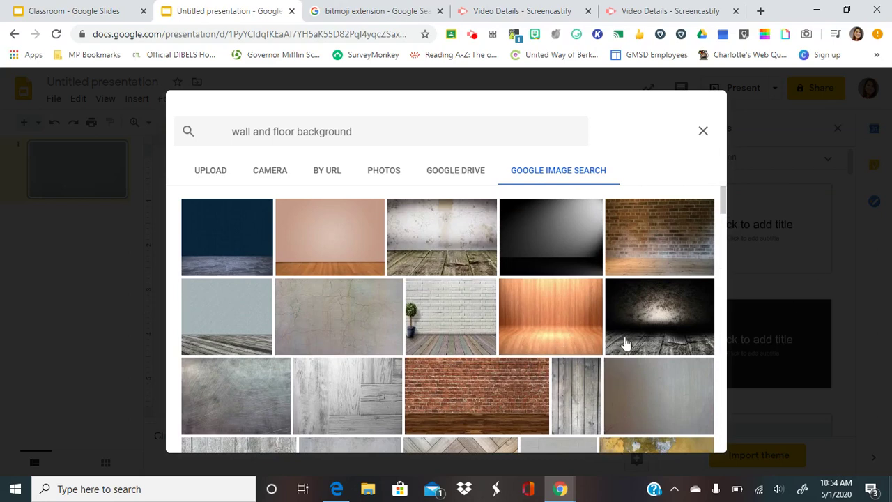
pyautogui.scroll(-2, 623, 343)
pyautogui.scroll(2, 644, 370)
pyautogui.click(464, 318)
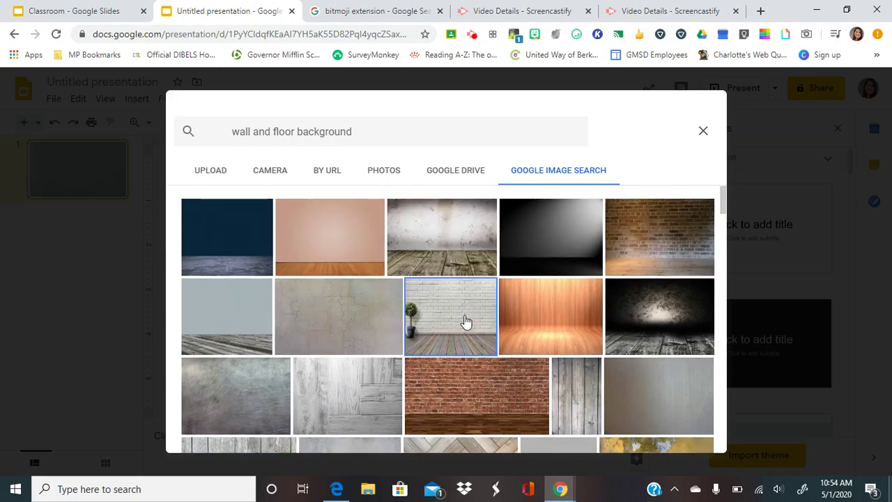
pyautogui.click(700, 437)
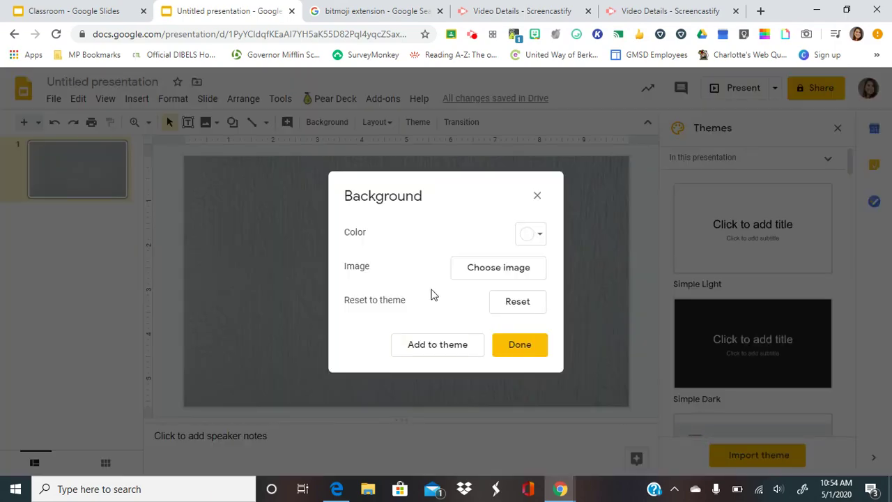
pyautogui.click(521, 343)
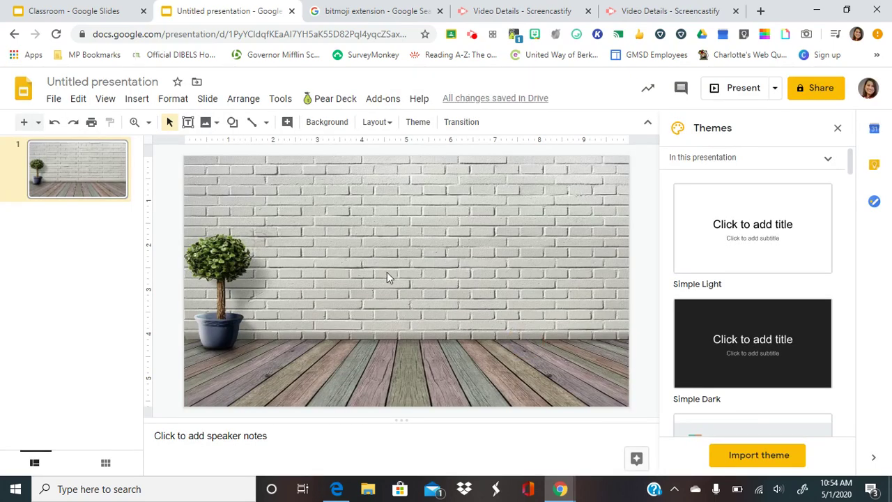
pyautogui.moveTo(401, 246); pyautogui.dragTo(475, 271)
pyautogui.click(122, 12)
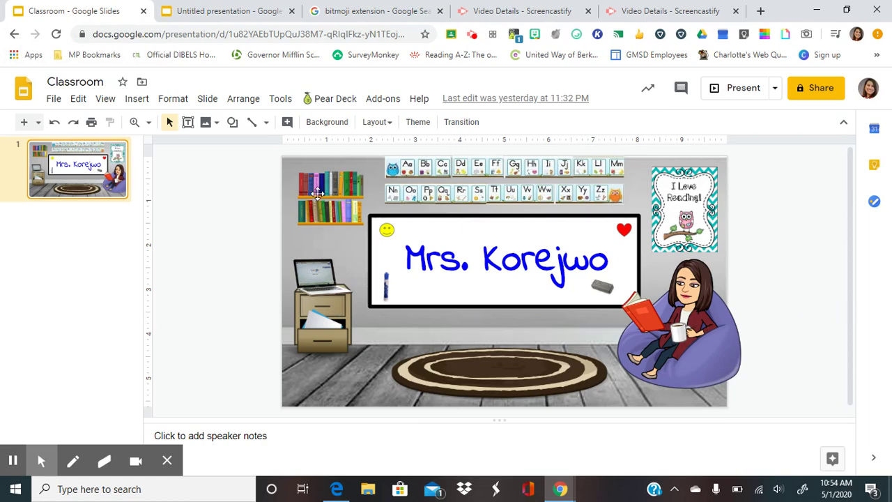
pyautogui.click(209, 11)
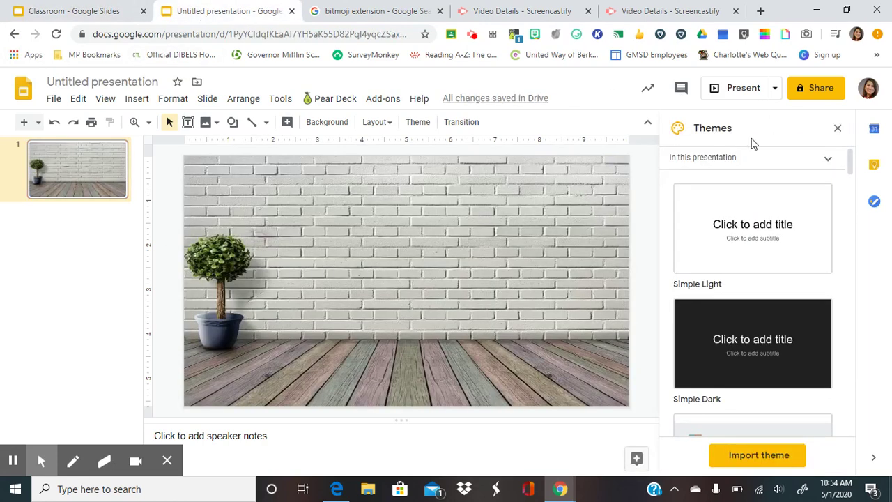
# Search the web for 'transparent book shelves' images to insert on the slide.
pyautogui.click(137, 98)
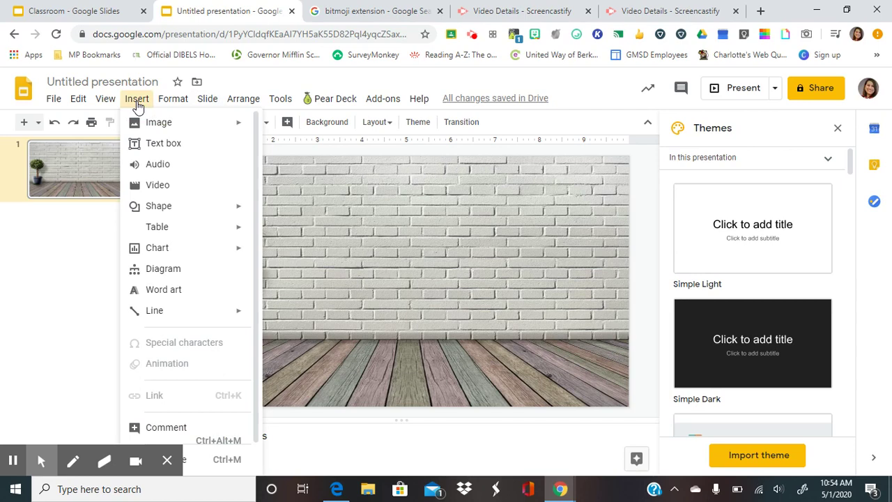
pyautogui.moveTo(148, 126)
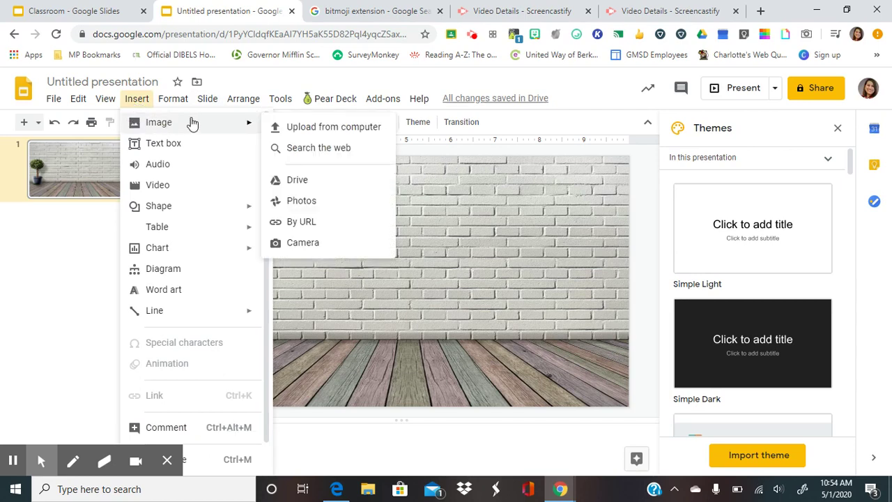
pyautogui.click(313, 145)
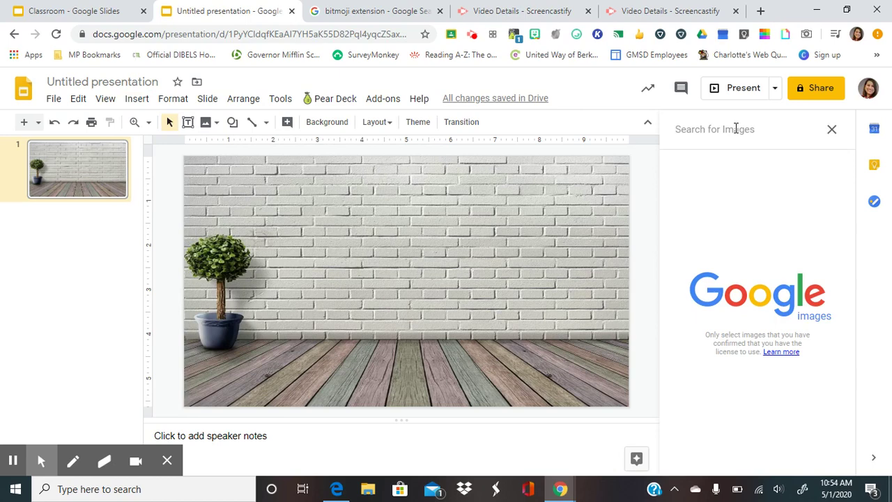
pyautogui.write('transparent')
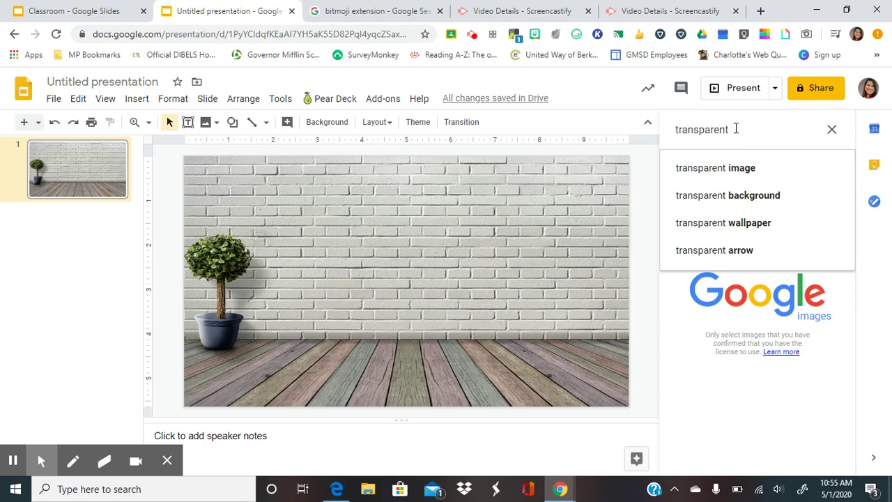
pyautogui.write('book ')
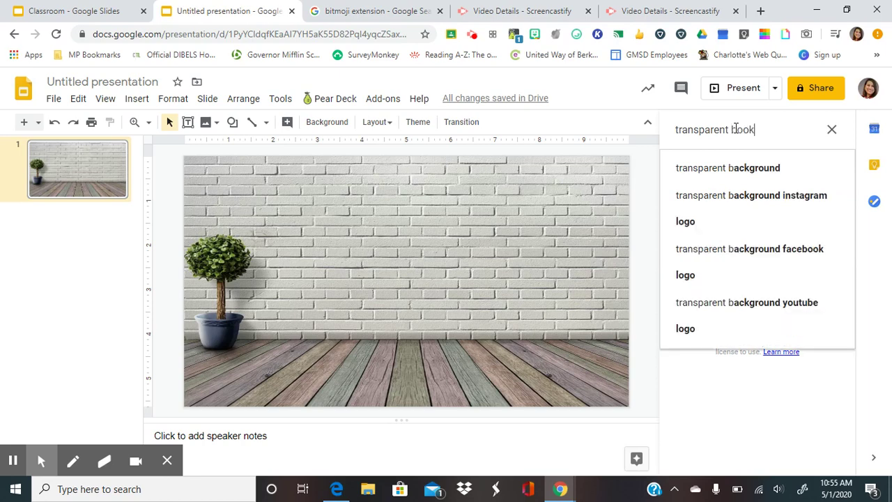
pyautogui.write('shelves')
pyautogui.press('Return')
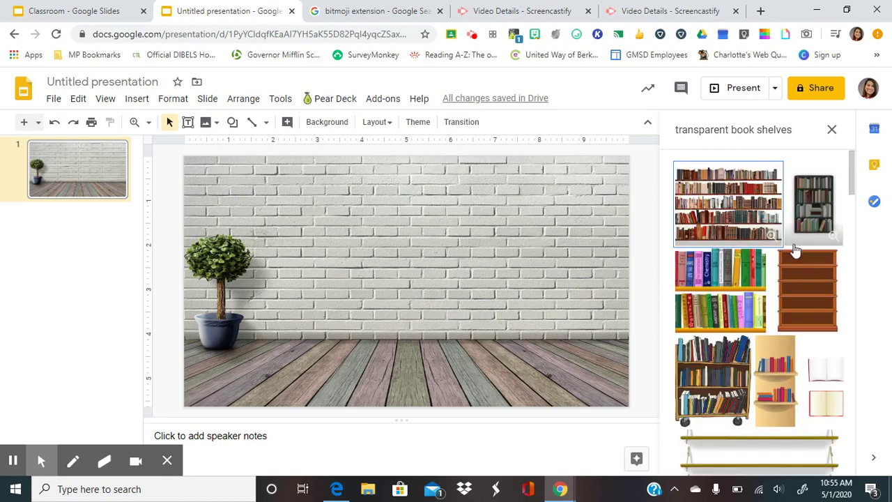
pyautogui.scroll(-3, 811, 354)
pyautogui.scroll(-5, 821, 382)
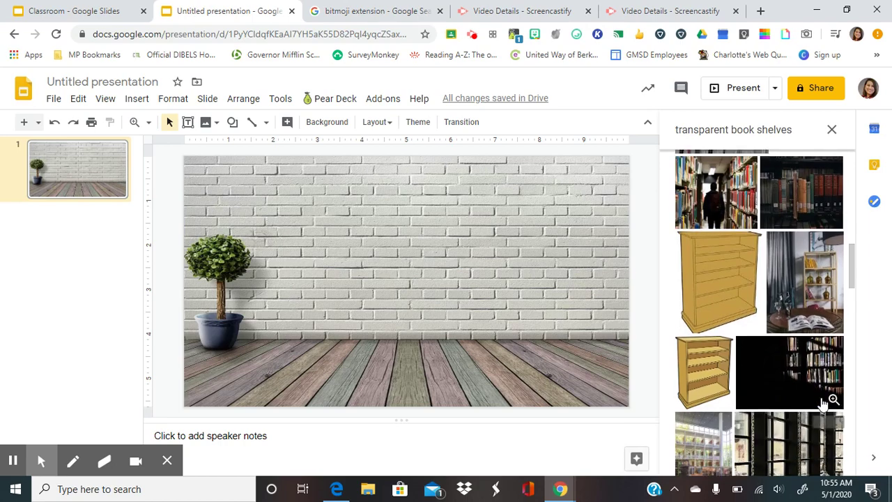
pyautogui.scroll(-5, 822, 402)
pyautogui.scroll(1, 822, 403)
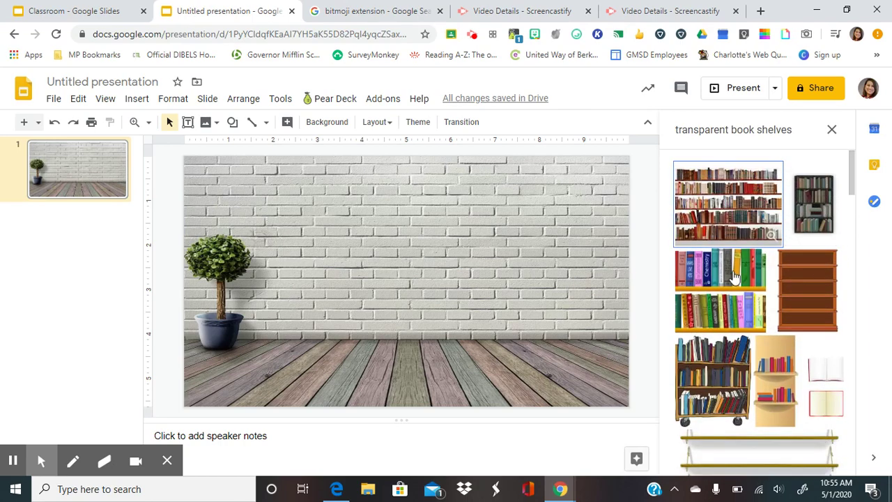
# Place the colourful bookshelf on the upper right of the wall at a small size.
pyautogui.moveTo(739, 282); pyautogui.dragTo(516, 190)
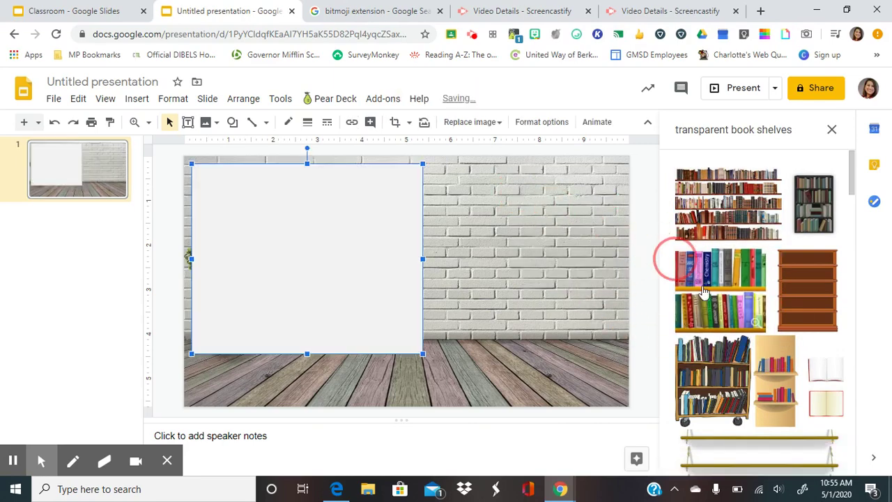
pyautogui.click(421, 361)
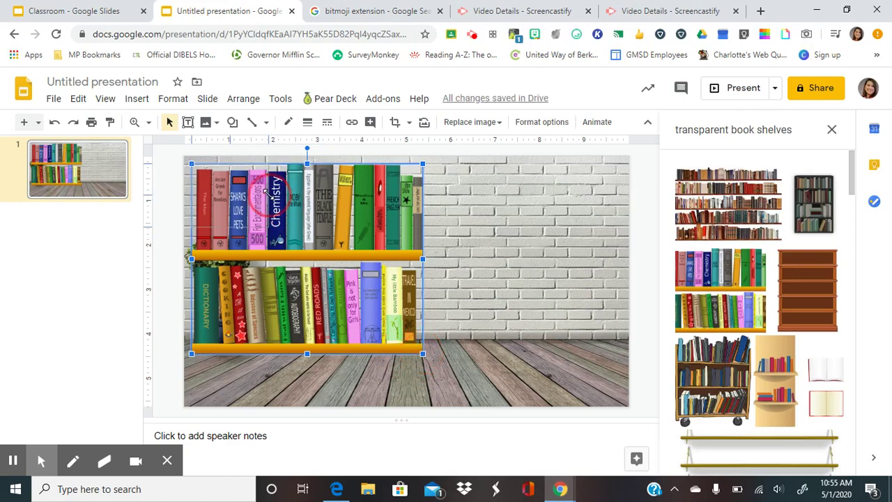
pyautogui.hotkey('ctrl', 'z')
pyautogui.moveTo(234, 192); pyautogui.dragTo(501, 198)
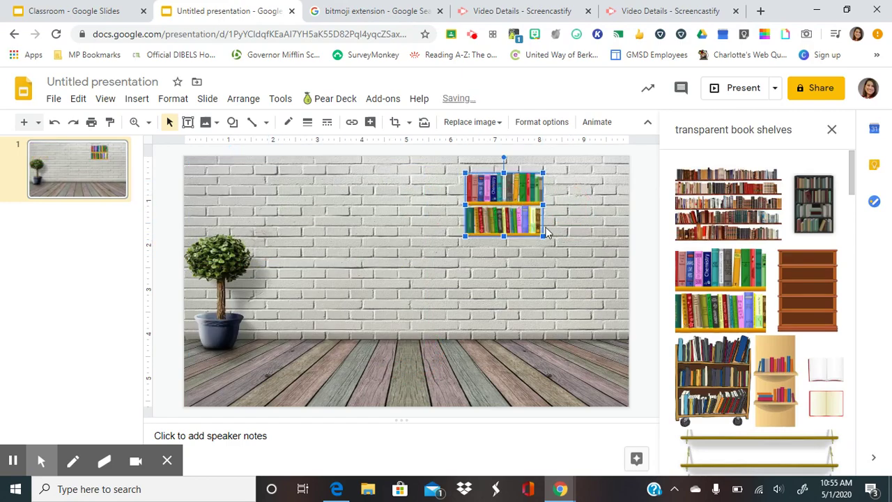
pyautogui.moveTo(542, 237); pyautogui.dragTo(565, 230)
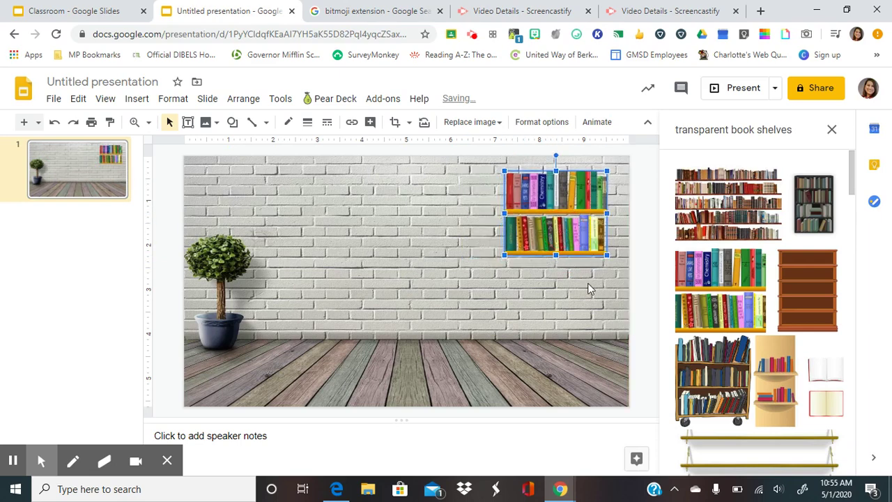
pyautogui.click(587, 288)
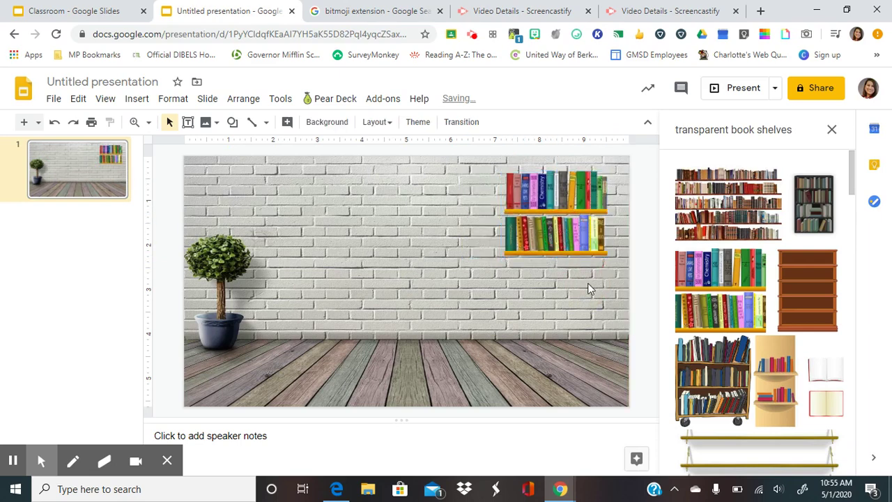
# Search Google for 'transparent book shelves' and show the image results.
pyautogui.click(378, 11)
pyautogui.moveTo(332, 101); pyautogui.dragTo(33, 128)
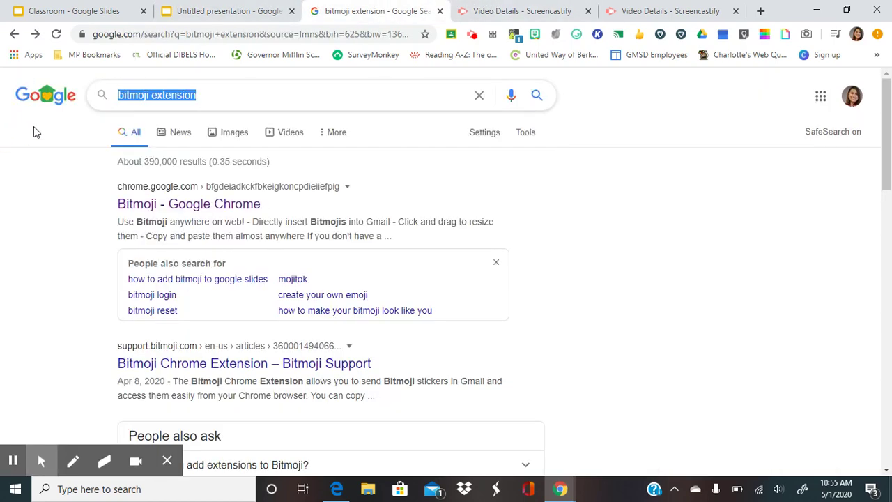
pyautogui.press('BackSpace')
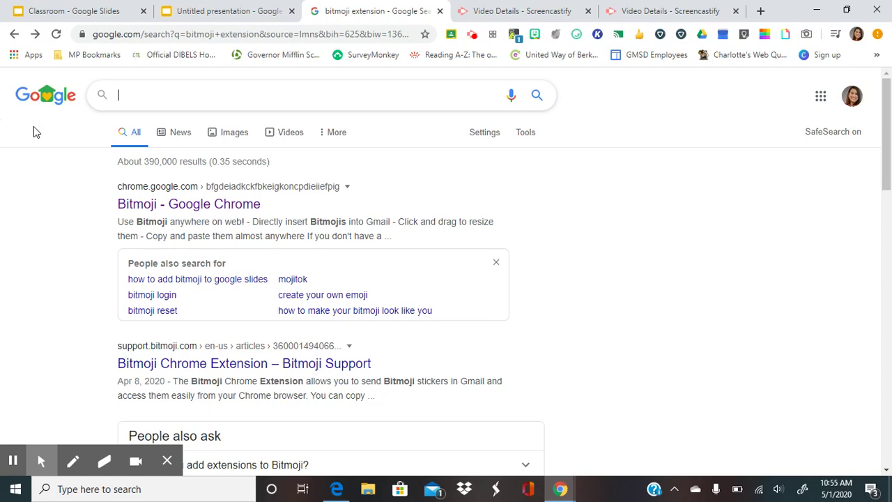
pyautogui.write('tra')
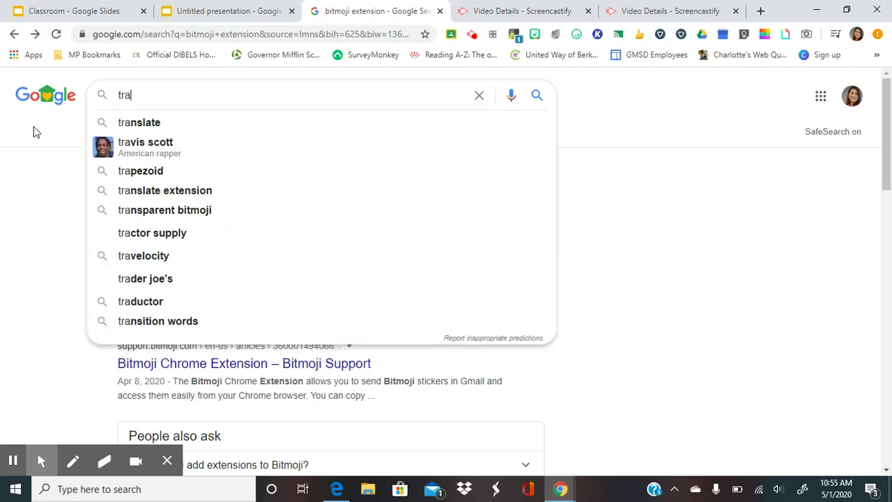
pyautogui.write('nsparent ')
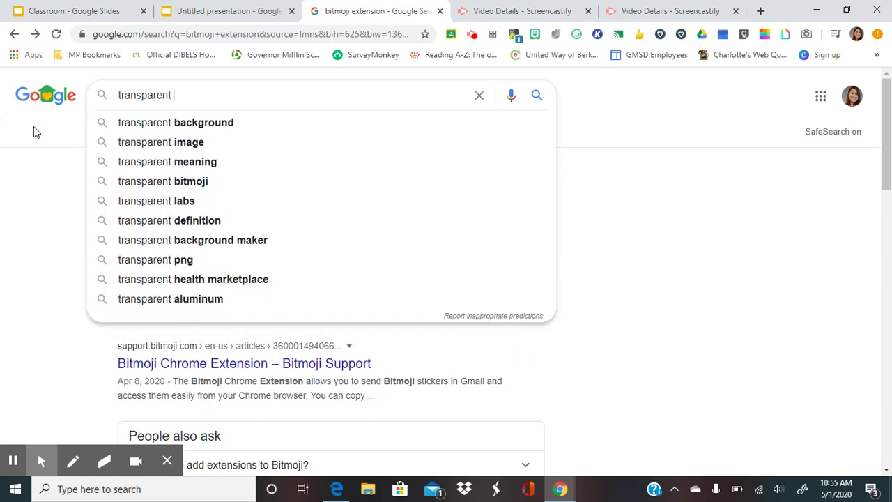
pyautogui.write('book shelves')
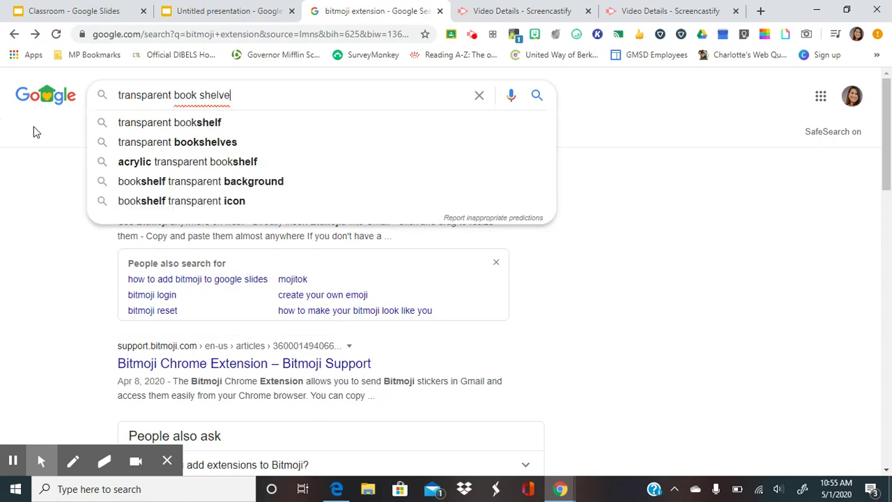
pyautogui.press('Return')
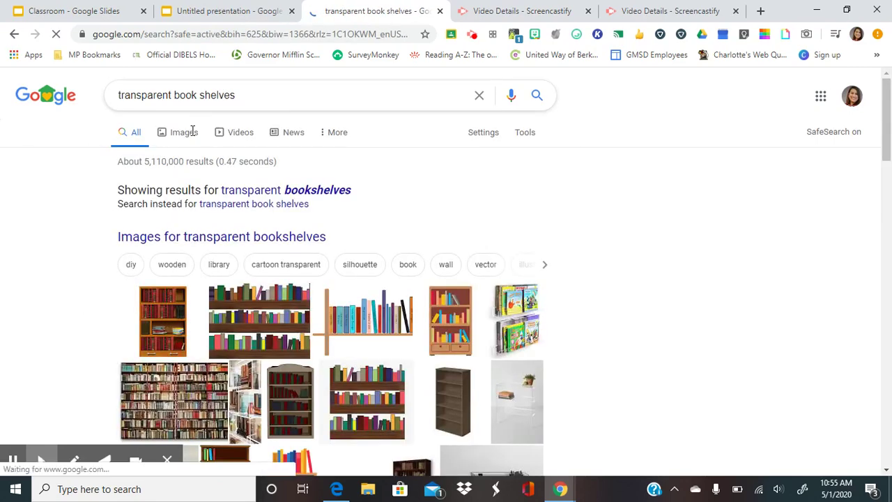
pyautogui.click(191, 131)
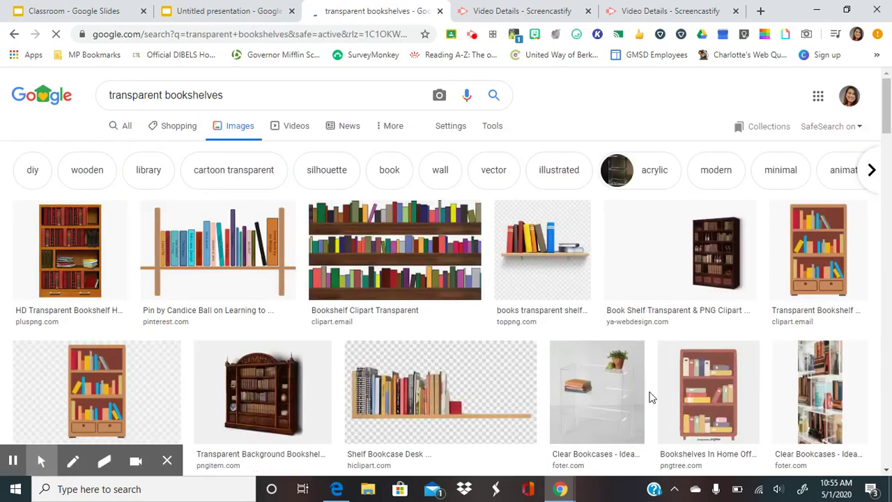
# Copy the tall bookshelf clipart image and return to the Slides tab.
pyautogui.scroll(-2, 652, 397)
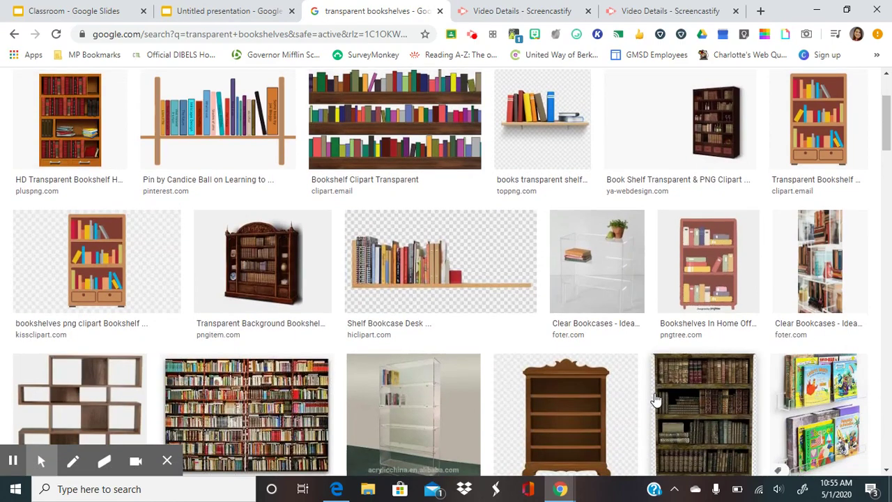
pyautogui.scroll(-3, 655, 399)
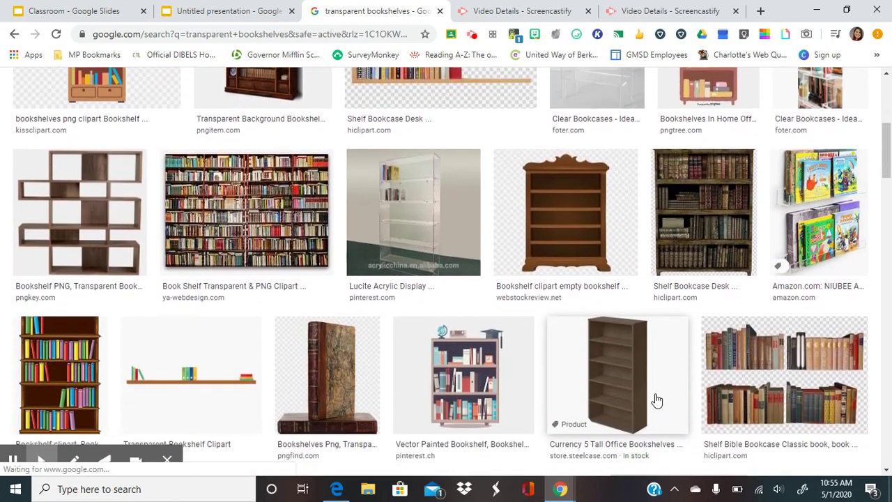
pyautogui.scroll(-3, 654, 399)
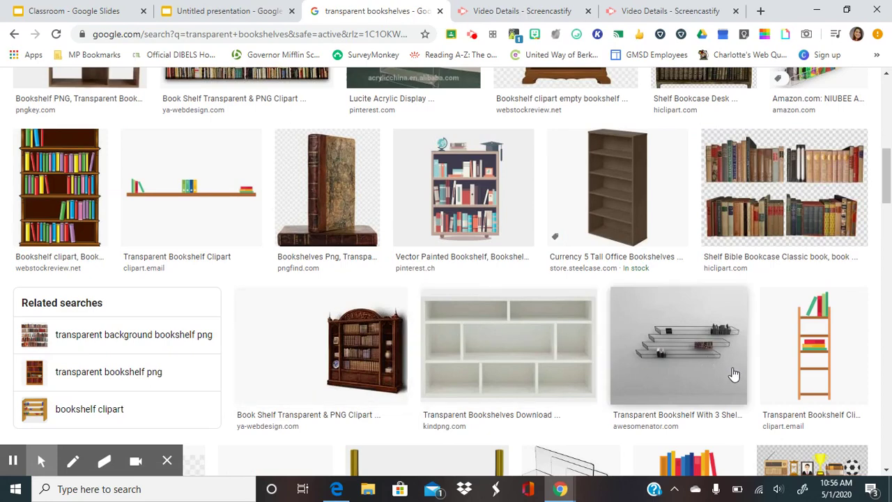
pyautogui.scroll(1, 734, 374)
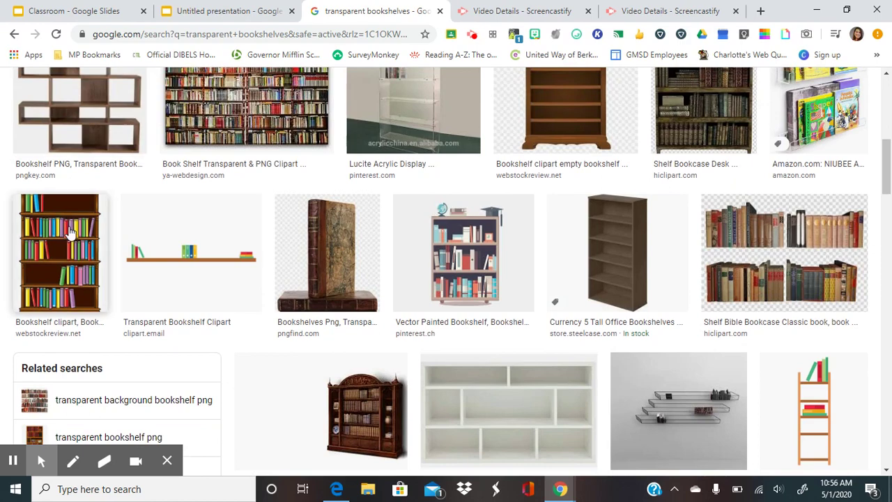
pyautogui.click(70, 232)
pyautogui.rightClick(724, 187)
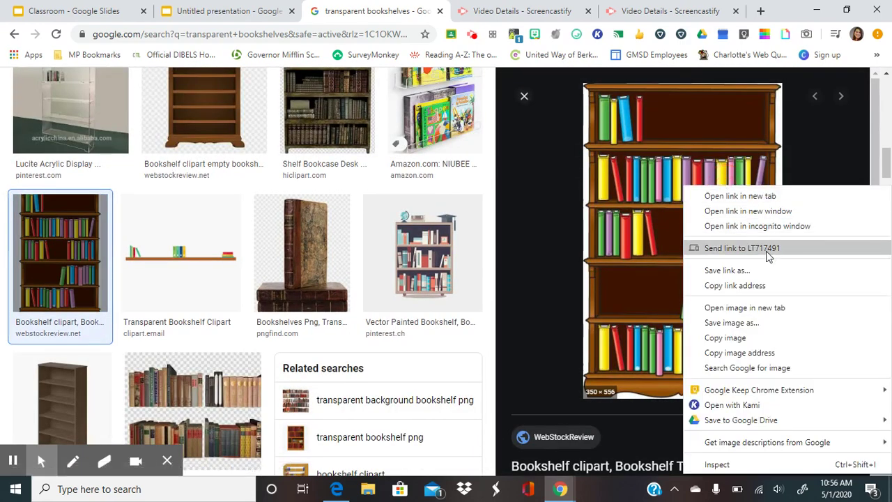
pyautogui.click(744, 340)
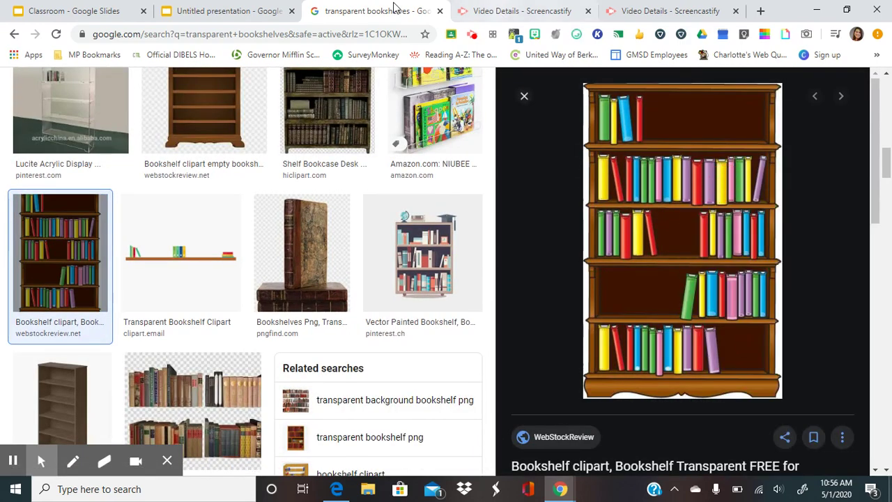
pyautogui.click(227, 11)
pyautogui.rightClick(396, 263)
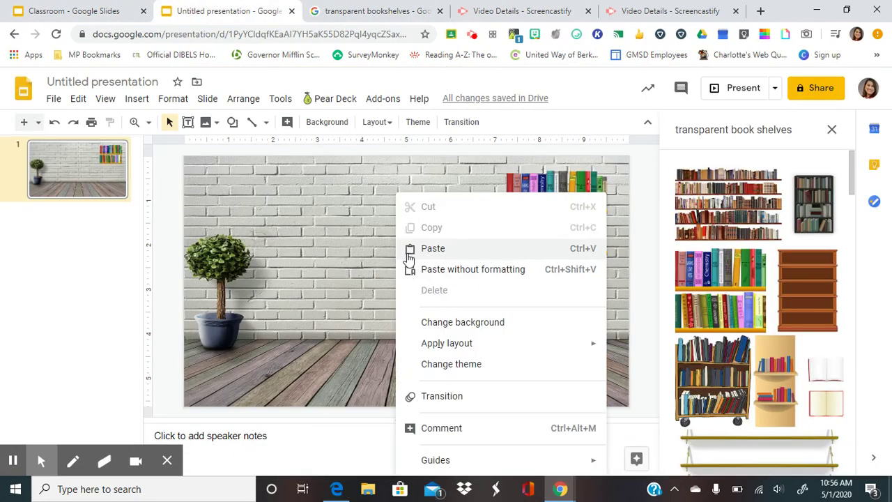
pyautogui.click(411, 249)
pyautogui.moveTo(324, 307); pyautogui.dragTo(417, 312)
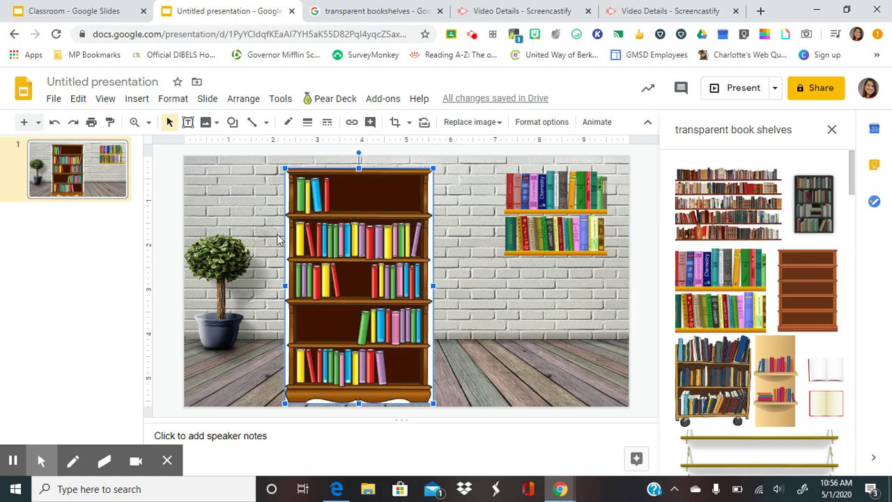
pyautogui.moveTo(362, 261); pyautogui.dragTo(409, 254)
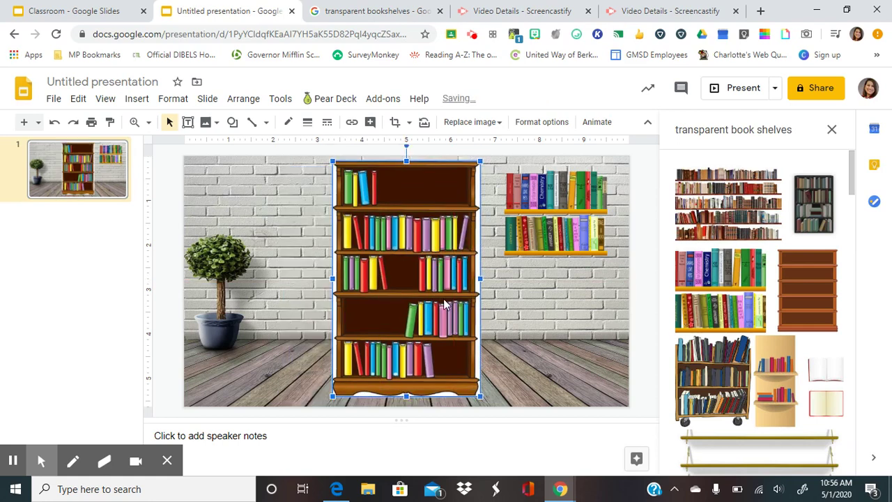
pyautogui.moveTo(479, 395); pyautogui.dragTo(400, 338)
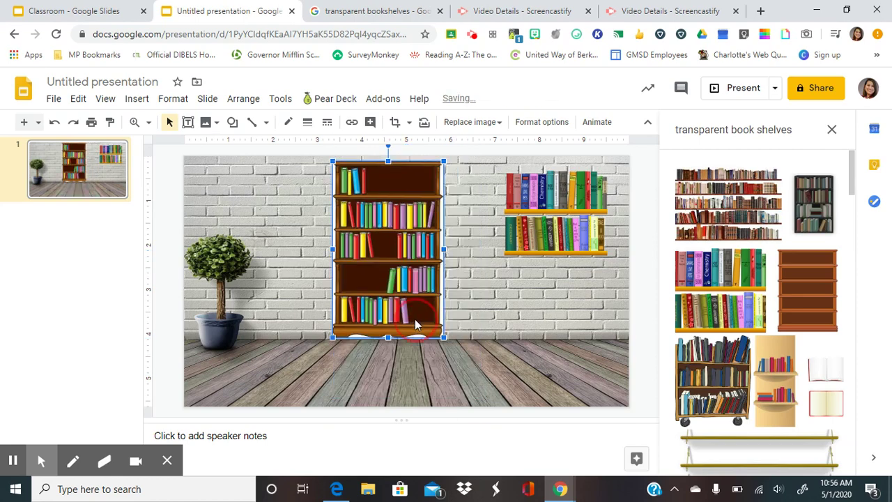
pyautogui.rightClick(415, 321)
pyautogui.click(468, 120)
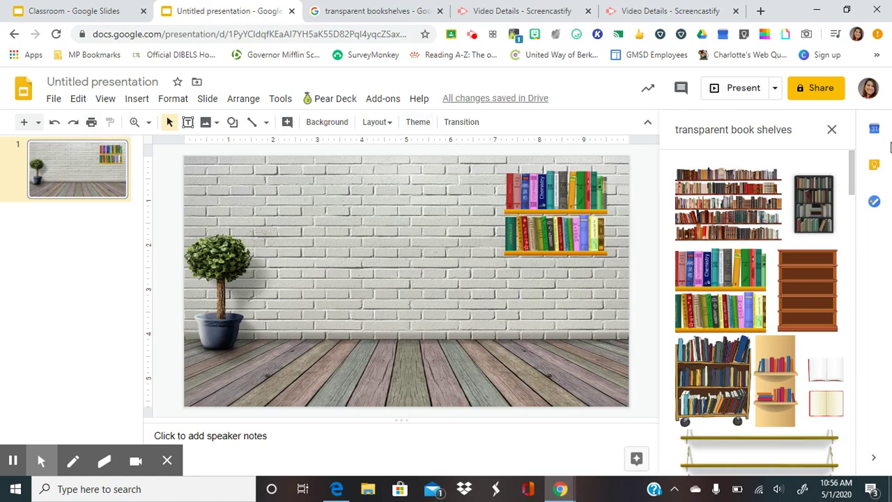
# Search images for 'transparent chair' and drag the pink armchair onto the slide.
pyautogui.moveTo(795, 133); pyautogui.dragTo(731, 140)
pyautogui.press('BackSpace')
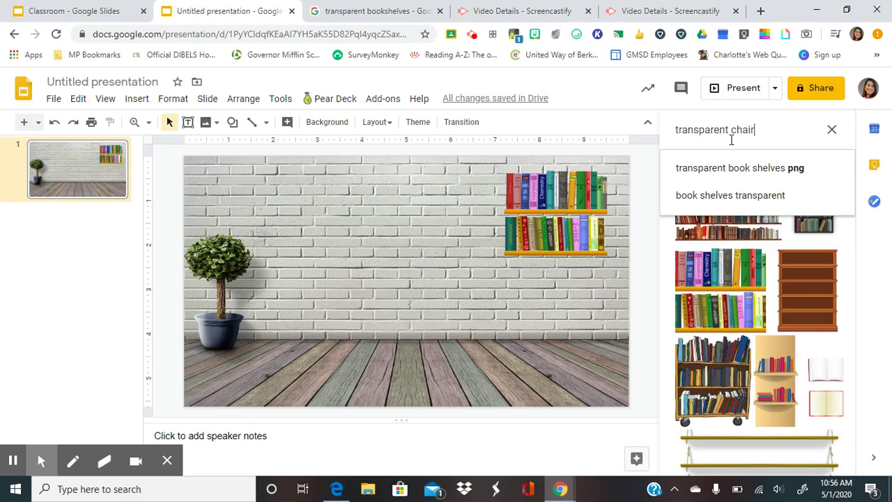
pyautogui.press('Return')
pyautogui.scroll(-2, 781, 357)
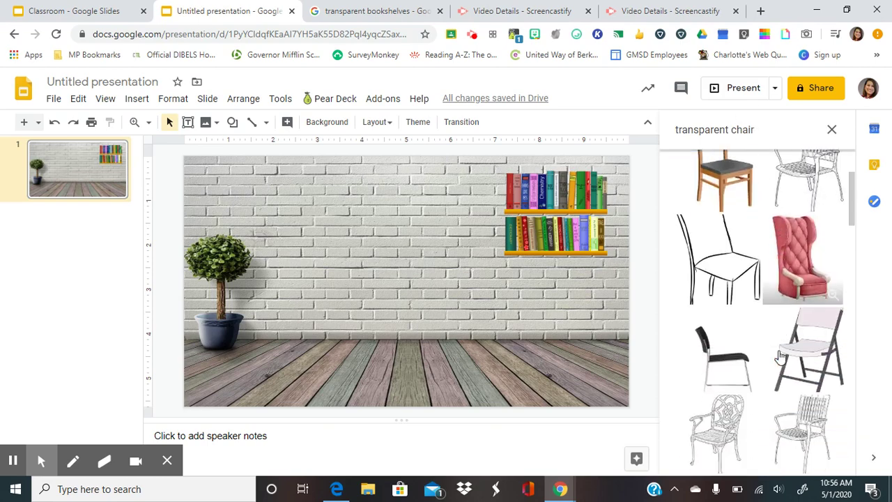
pyautogui.scroll(-4, 784, 357)
pyautogui.scroll(3, 800, 358)
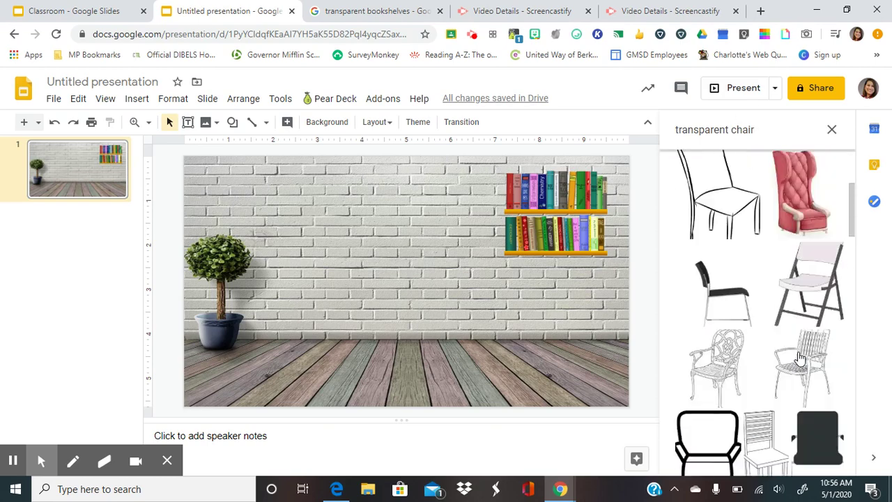
pyautogui.scroll(1, 800, 348)
pyautogui.moveTo(796, 250); pyautogui.dragTo(446, 269)
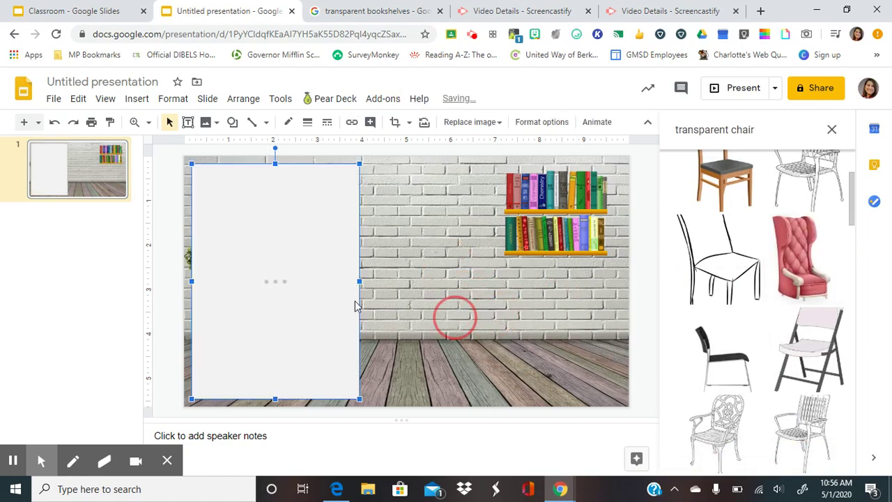
# Shrink the pink armchair, flip it horizontally, and place it lower right under the bookshelf.
pyautogui.moveTo(358, 398); pyautogui.dragTo(278, 286)
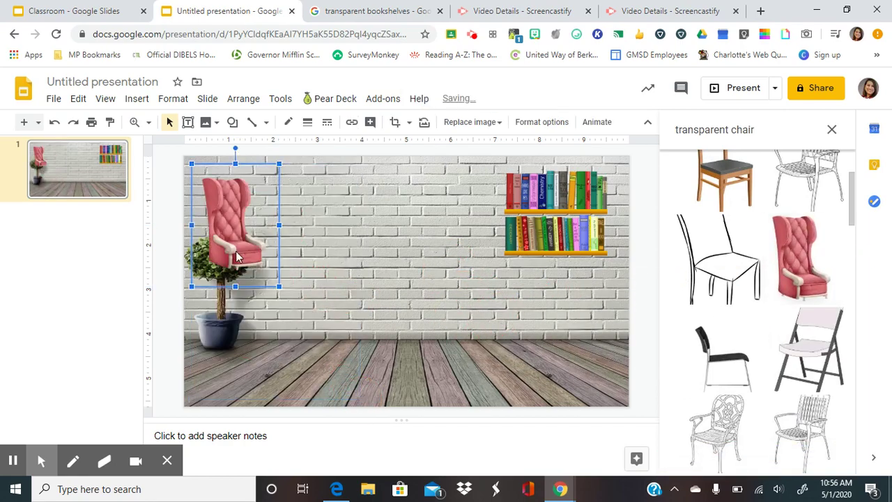
pyautogui.moveTo(237, 256); pyautogui.dragTo(641, 383)
pyautogui.moveTo(620, 324); pyautogui.dragTo(504, 392)
pyautogui.rightClick(461, 319)
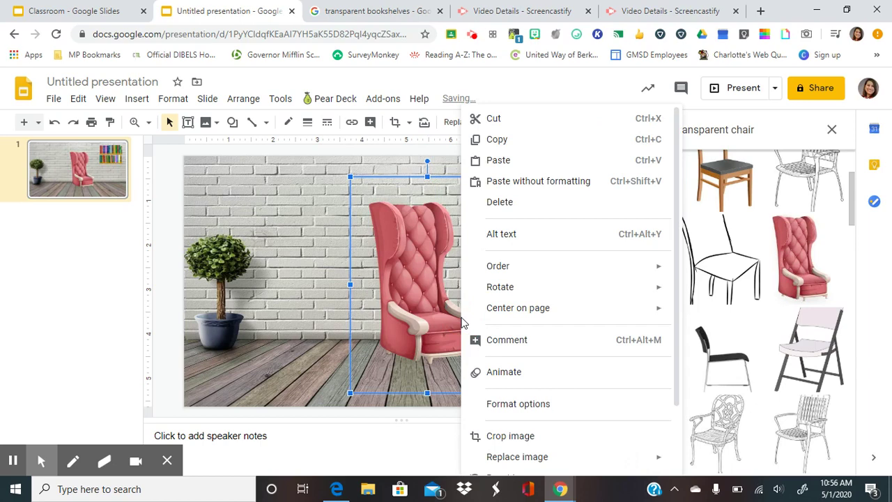
pyautogui.moveTo(491, 288)
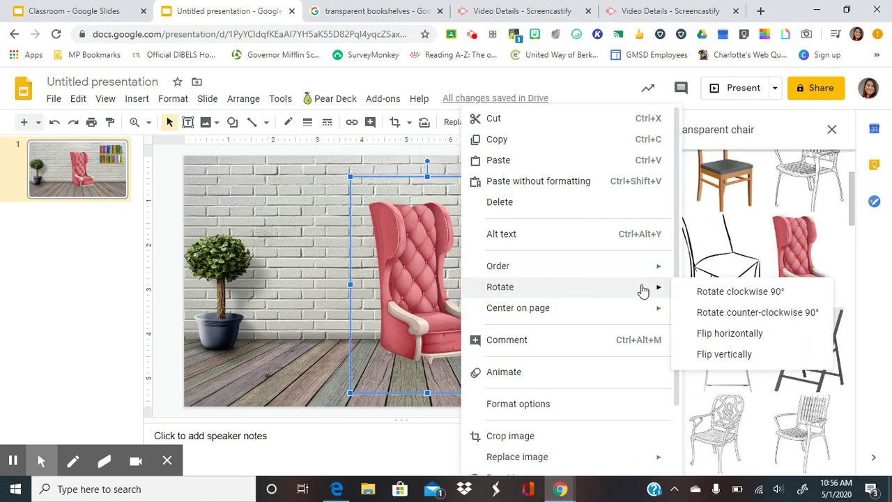
pyautogui.click(724, 333)
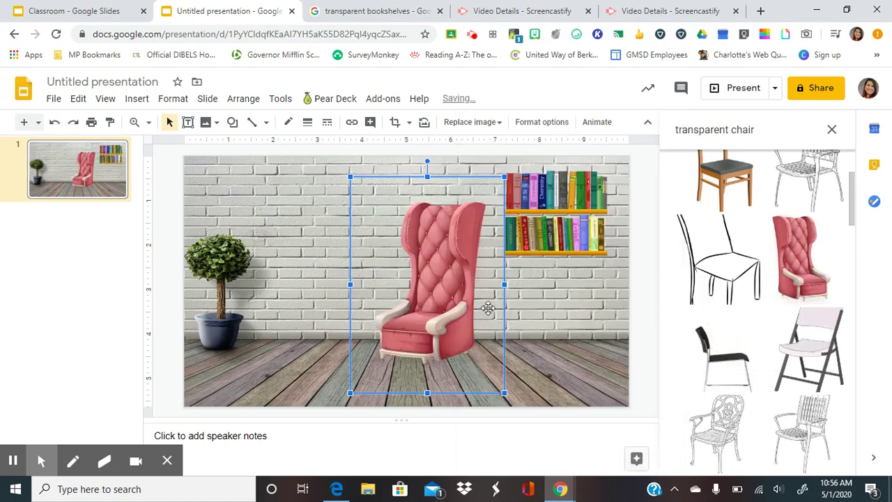
pyautogui.moveTo(444, 306); pyautogui.dragTo(587, 333)
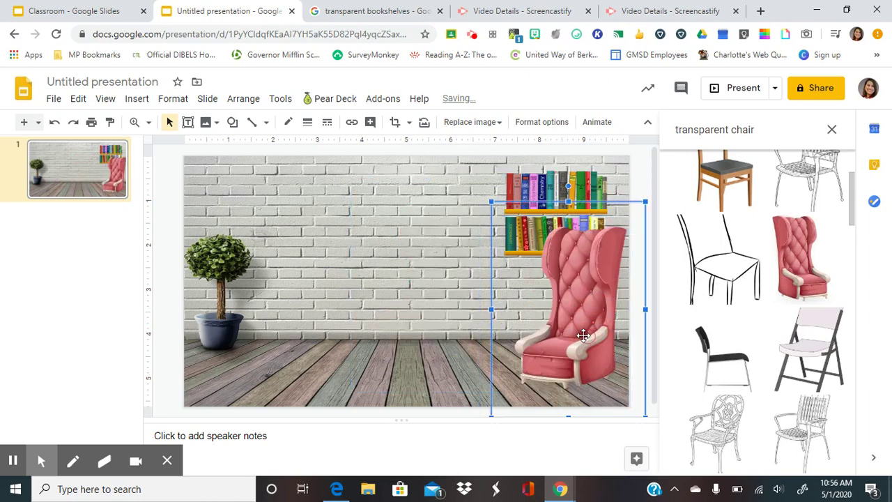
pyautogui.click(439, 369)
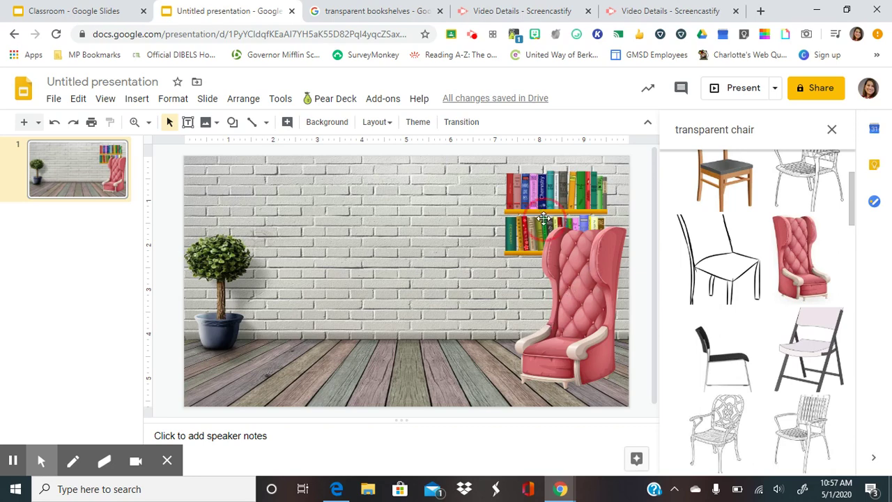
# Reorder layers so the bookshelf sits behind the pink armchair.
pyautogui.rightClick(544, 212)
pyautogui.click(514, 183)
pyautogui.rightClick(514, 182)
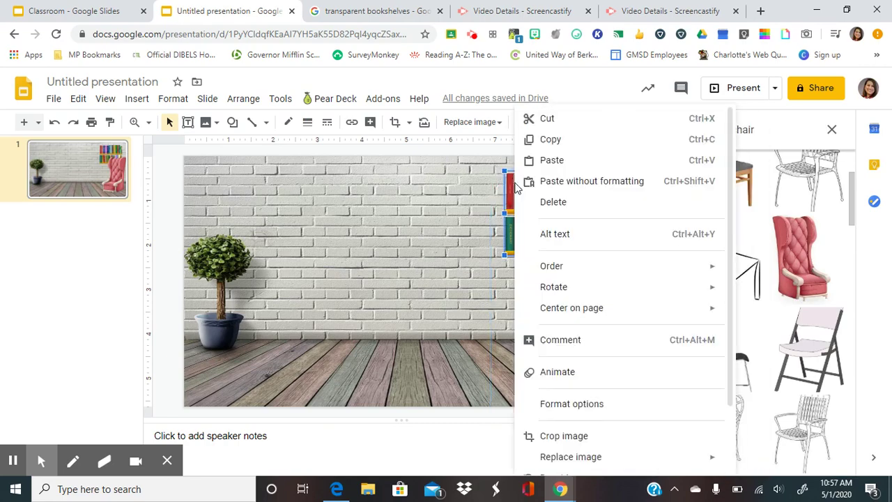
pyautogui.moveTo(589, 317)
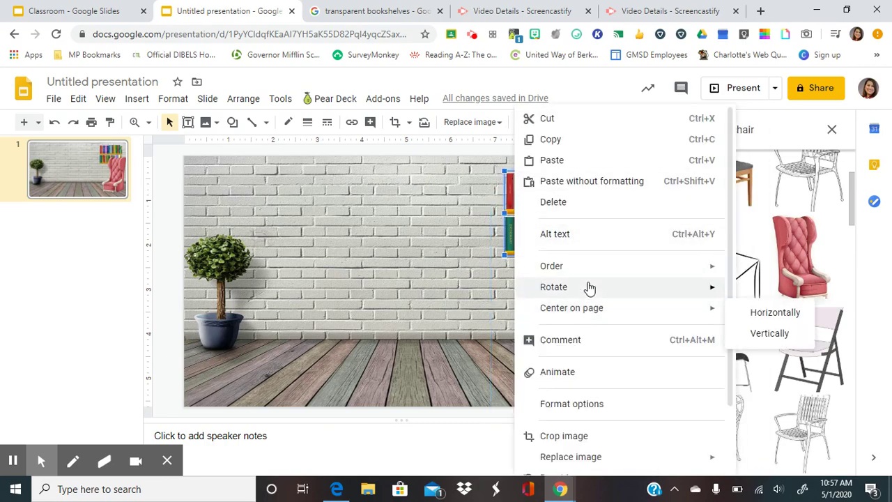
pyautogui.moveTo(591, 288)
pyautogui.moveTo(663, 269)
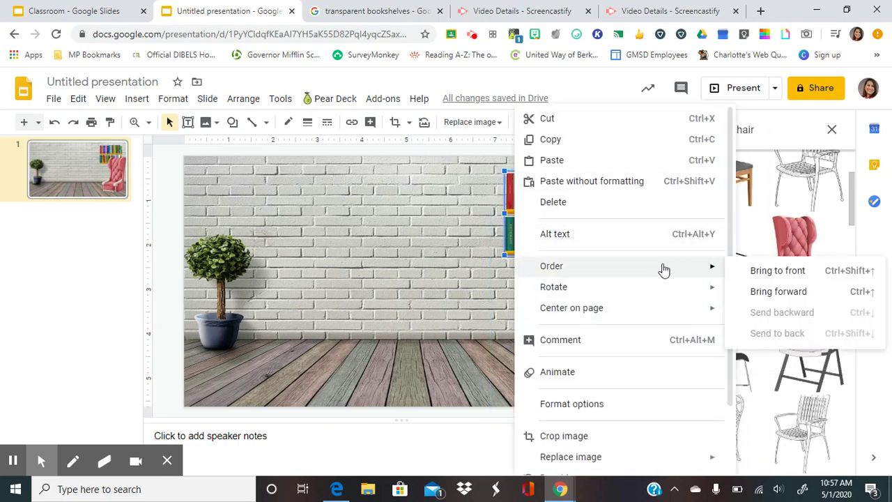
pyautogui.click(792, 269)
pyautogui.click(415, 343)
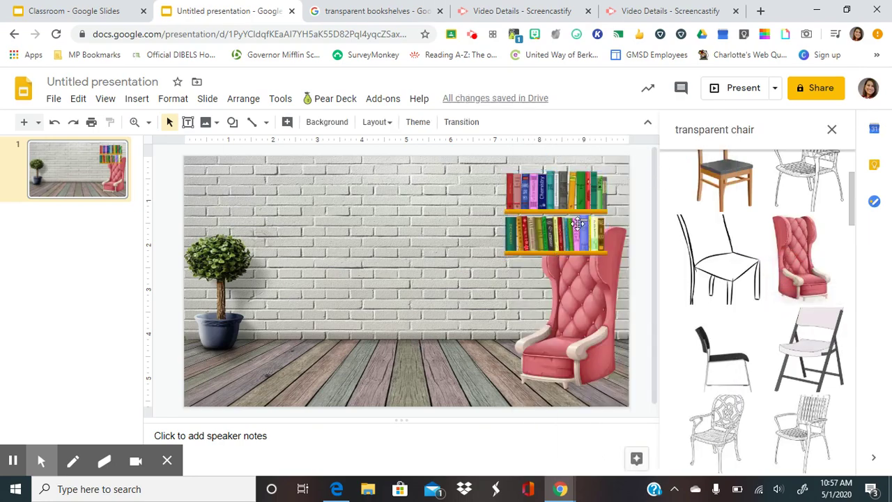
pyautogui.click(567, 221)
pyautogui.rightClick(567, 218)
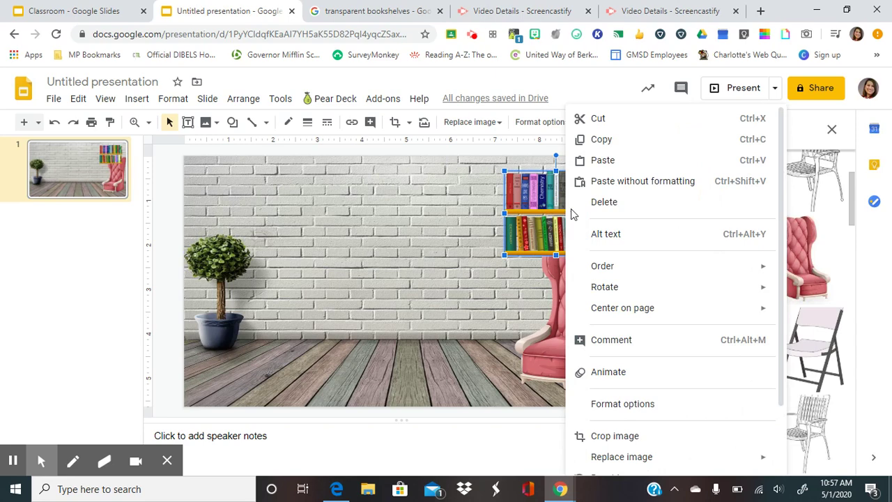
pyautogui.moveTo(618, 269)
pyautogui.click(460, 332)
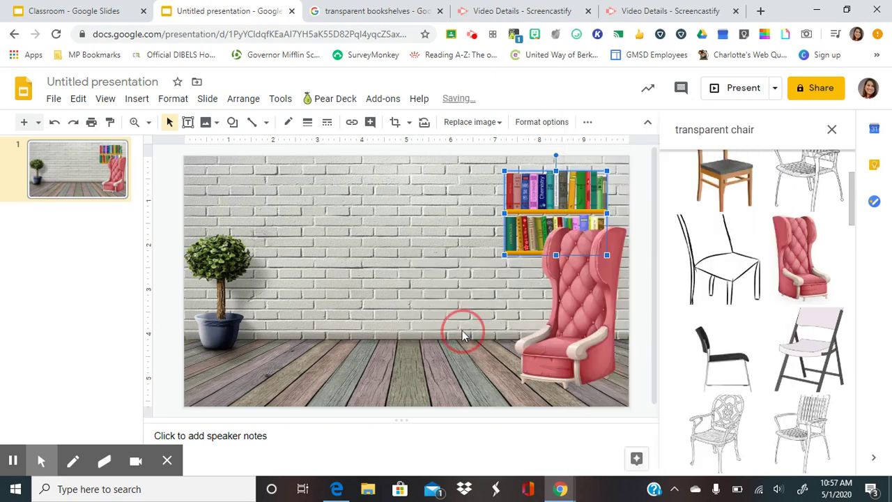
pyautogui.click(431, 258)
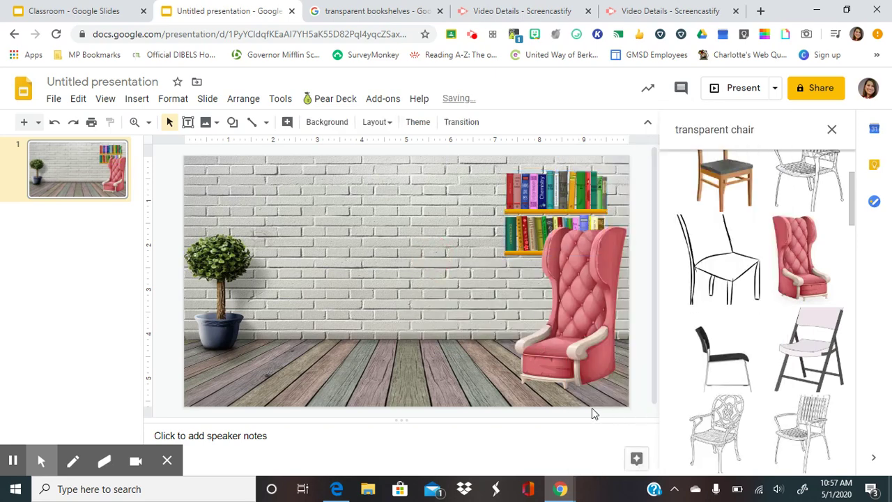
# Enlarge the armchair from its corner handle and nudge it slightly left.
pyautogui.click(559, 366)
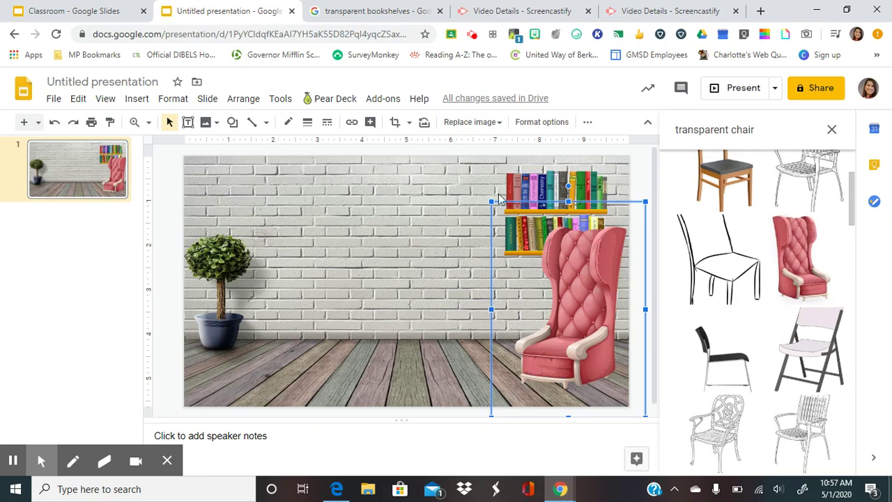
pyautogui.moveTo(488, 200); pyautogui.dragTo(478, 184)
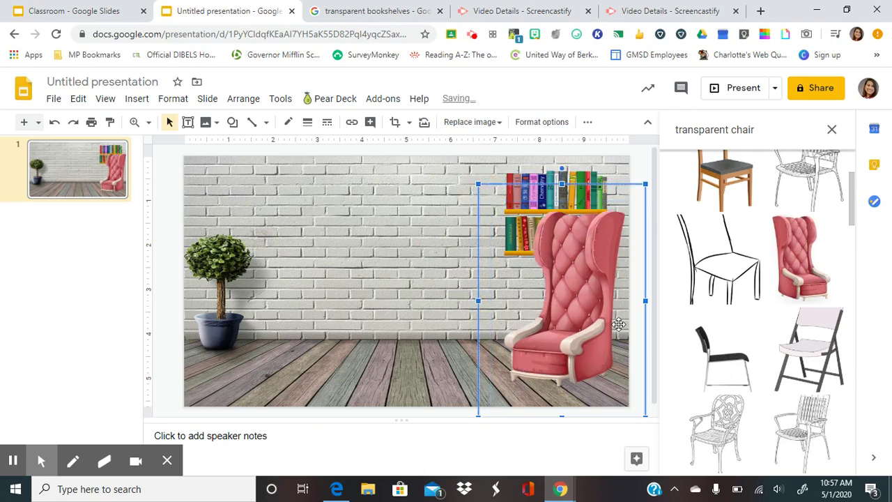
pyautogui.click(452, 387)
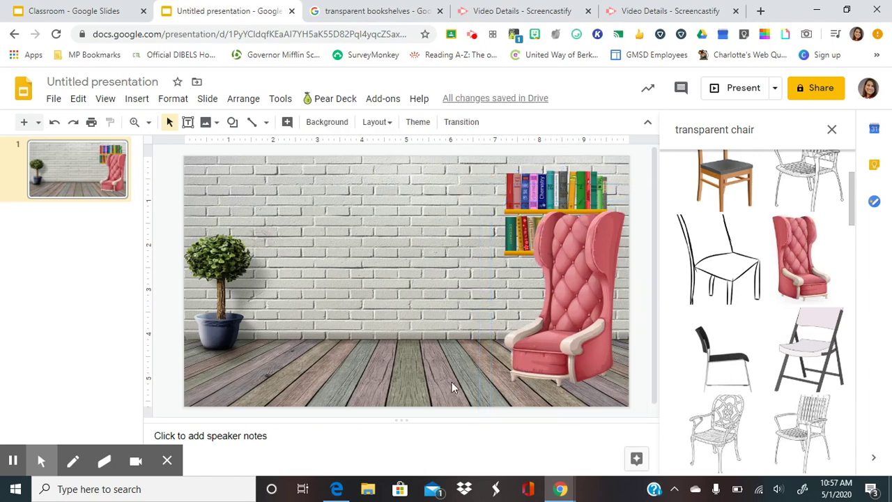
pyautogui.click(574, 314)
pyautogui.moveTo(573, 314); pyautogui.dragTo(563, 314)
pyautogui.click(426, 307)
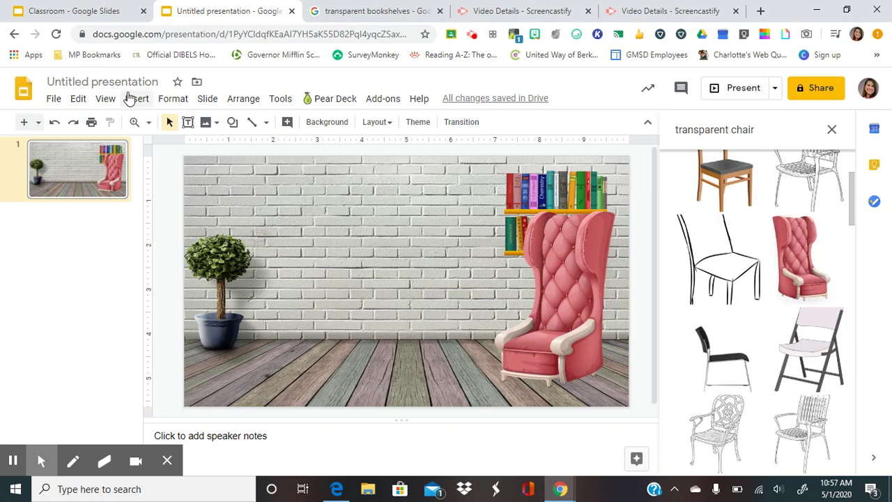
# Draw a wide rectangle on the upper brick wall left of the bookshelf.
pyautogui.click(135, 99)
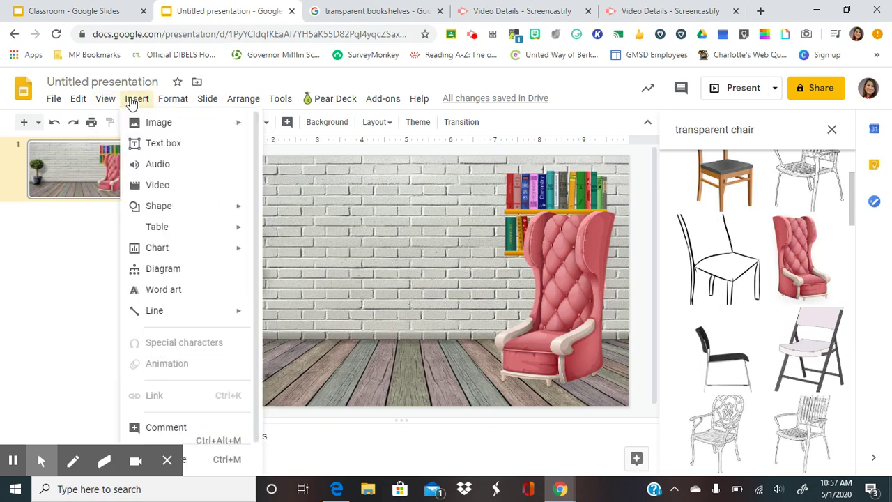
pyautogui.moveTo(177, 211)
pyautogui.moveTo(309, 211)
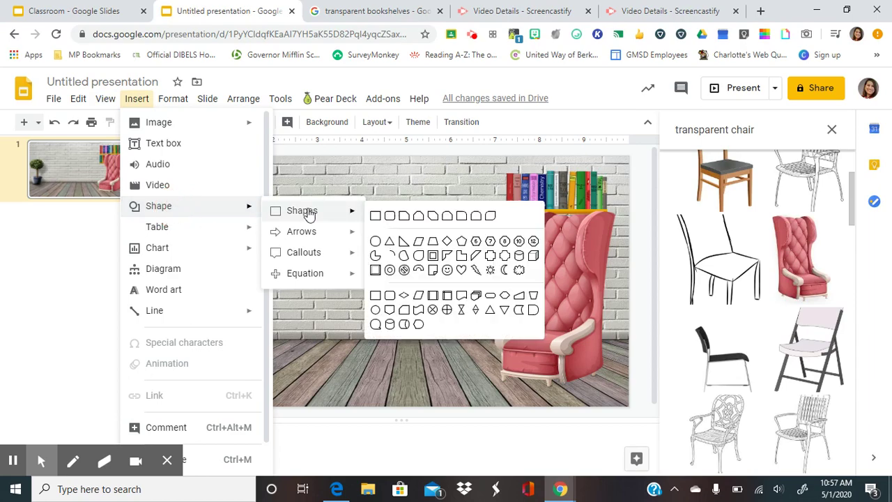
pyautogui.click(375, 215)
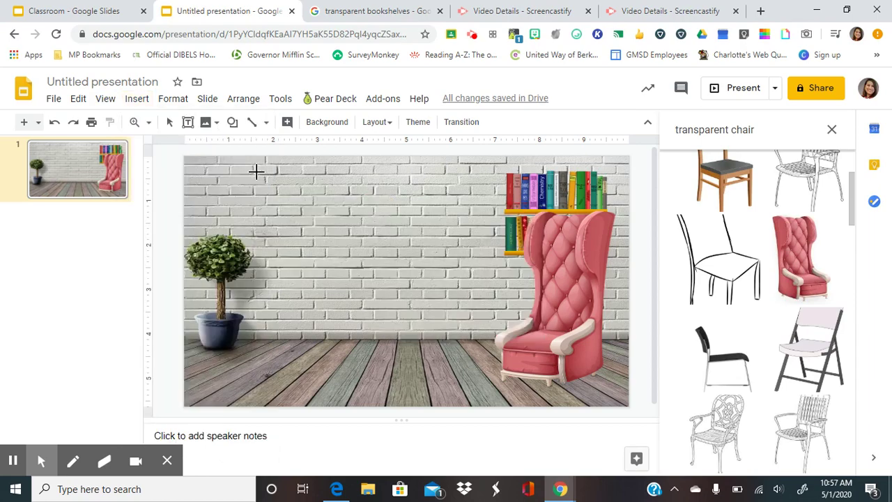
pyautogui.moveTo(257, 172); pyautogui.dragTo(493, 260)
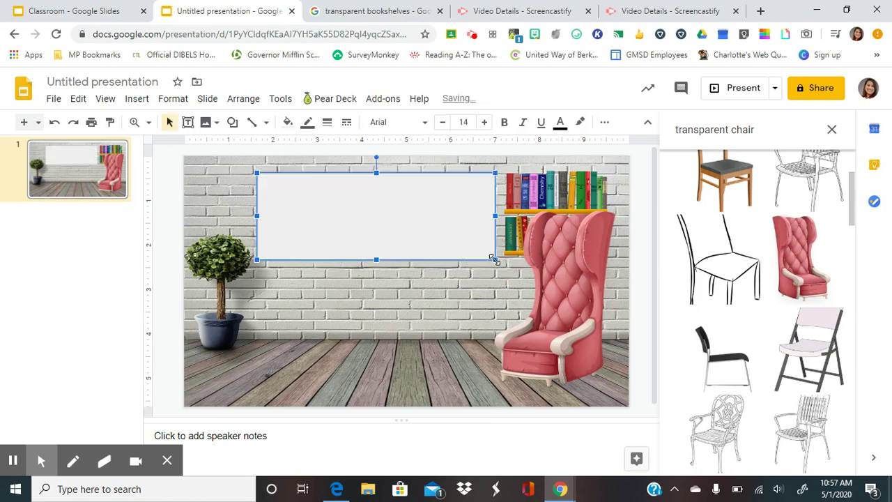
# Give the rectangle a white fill, a dark border colour and an 8px border weight.
pyautogui.click(287, 122)
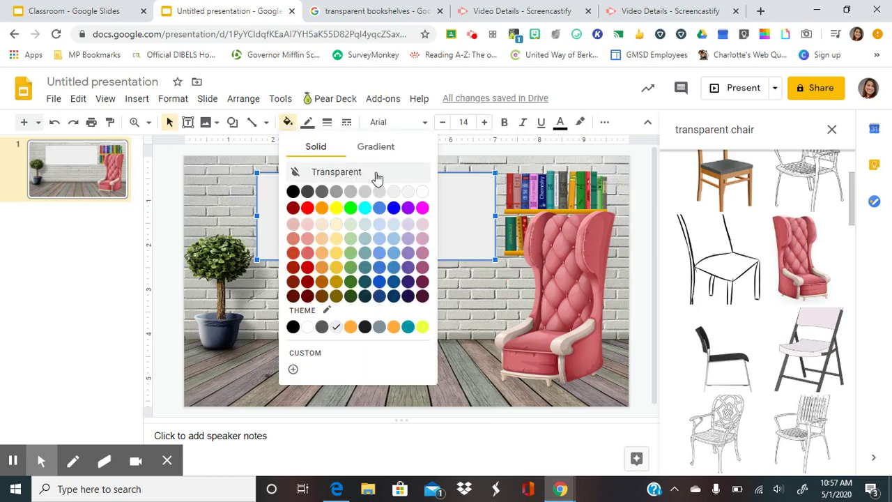
pyautogui.click(423, 192)
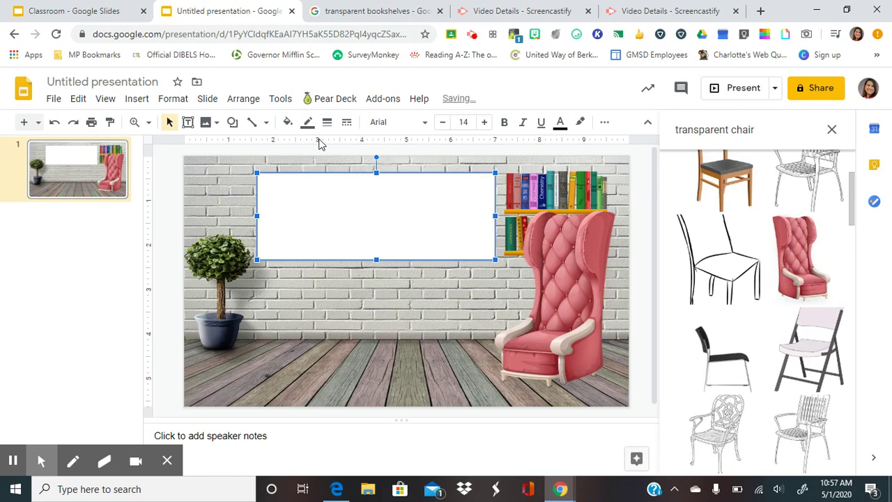
pyautogui.click(307, 123)
pyautogui.click(310, 147)
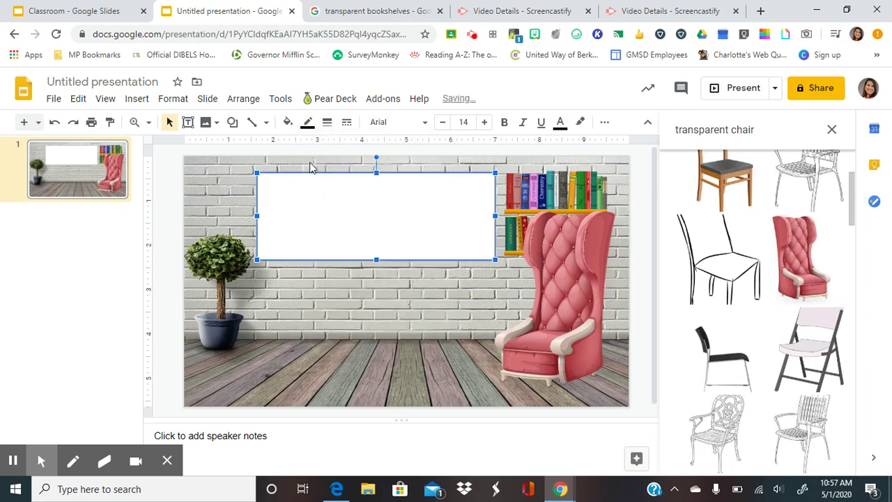
pyautogui.click(327, 121)
pyautogui.click(361, 229)
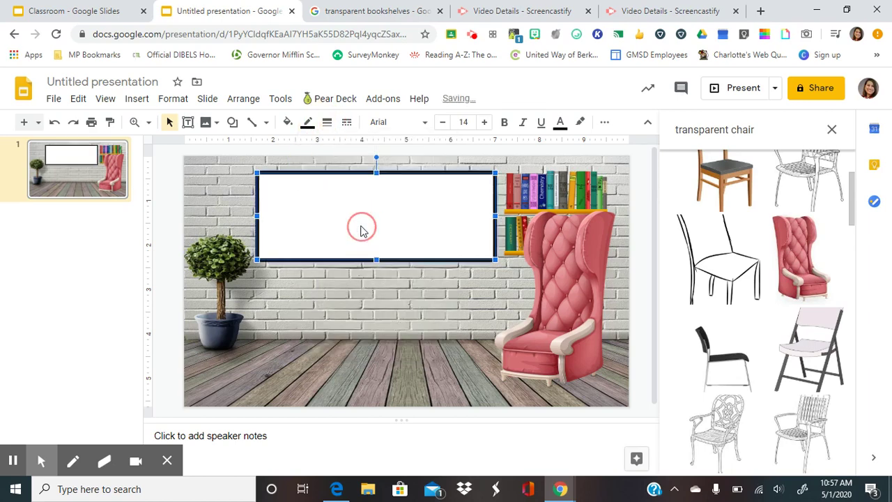
pyautogui.click(397, 310)
# Type the teacher's name inside the whiteboard in Comic Sans MS, size 60.
pyautogui.click(379, 221)
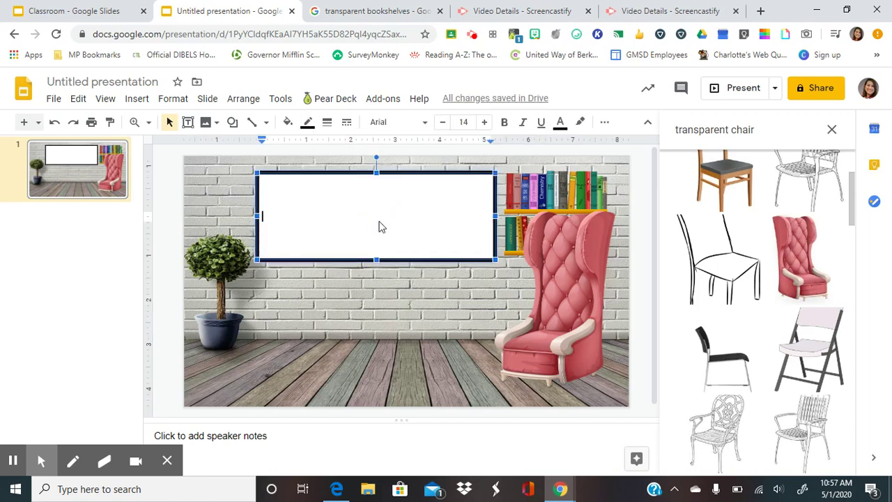
pyautogui.click(425, 124)
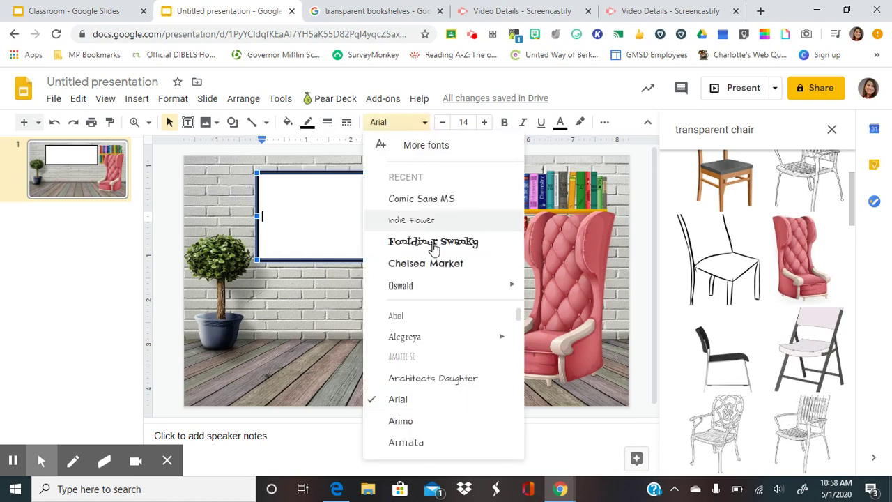
pyautogui.click(430, 200)
pyautogui.click(463, 120)
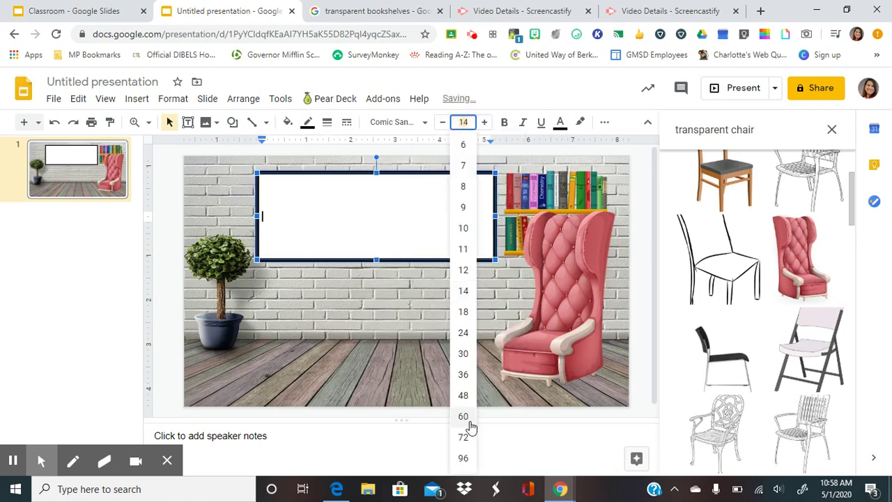
pyautogui.click(470, 418)
pyautogui.write('MRs.')
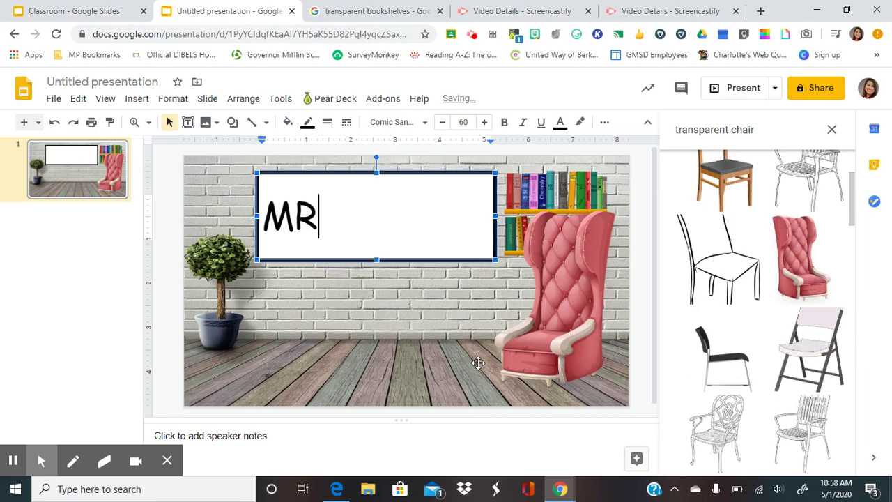
pyautogui.press('BackSpace')
pyautogui.press('BackSpace')
pyautogui.press('BackSpace')
pyautogui.write('rs. K')
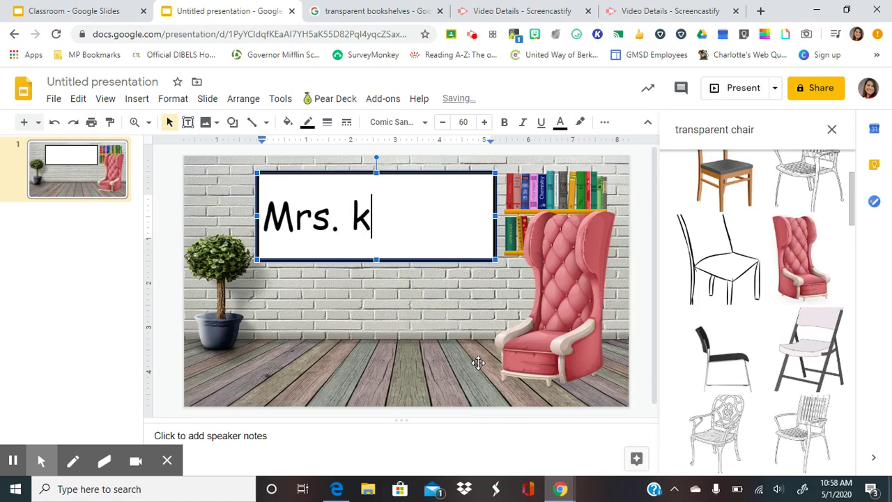
pyautogui.press('BackSpace')
pyautogui.write('Korejwo')
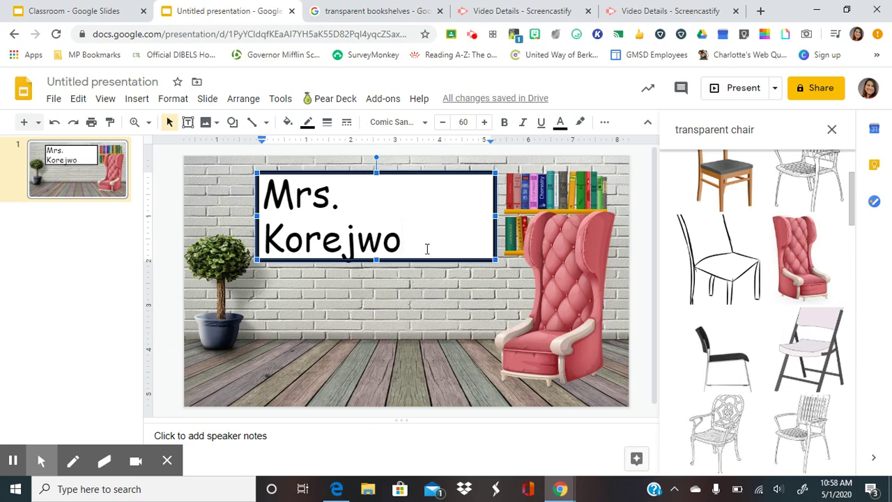
# Change the teacher's name text colour to blue, undoing an accidental blue border.
pyautogui.moveTo(426, 249); pyautogui.dragTo(246, 193)
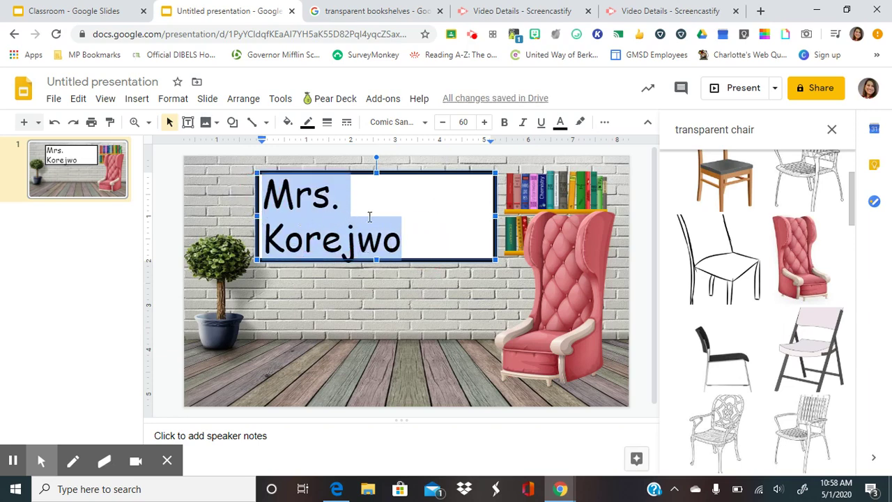
pyautogui.click(307, 122)
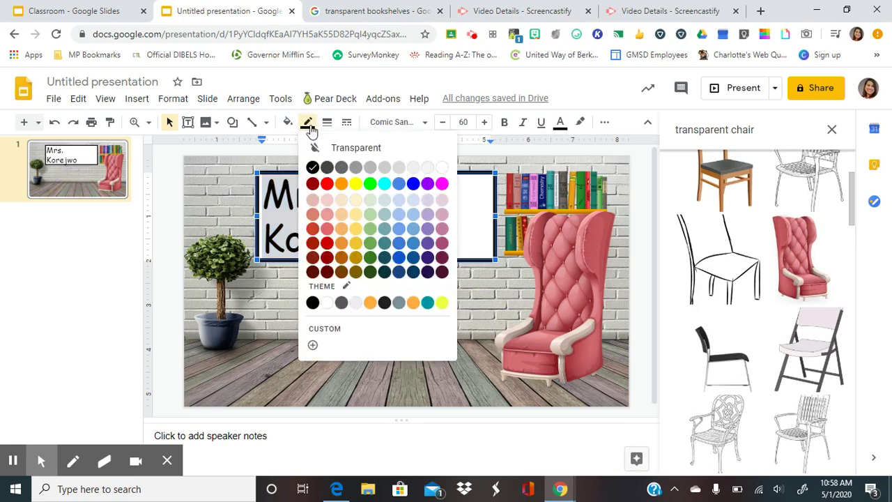
pyautogui.click(413, 183)
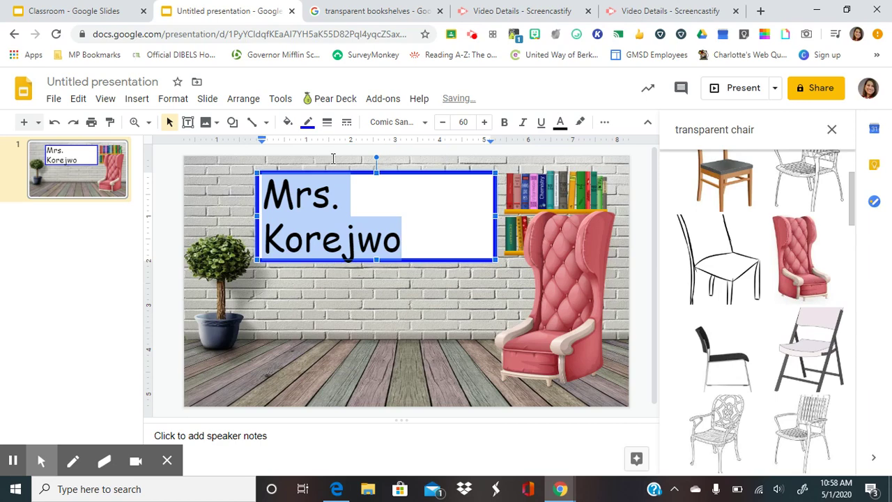
pyautogui.click(54, 122)
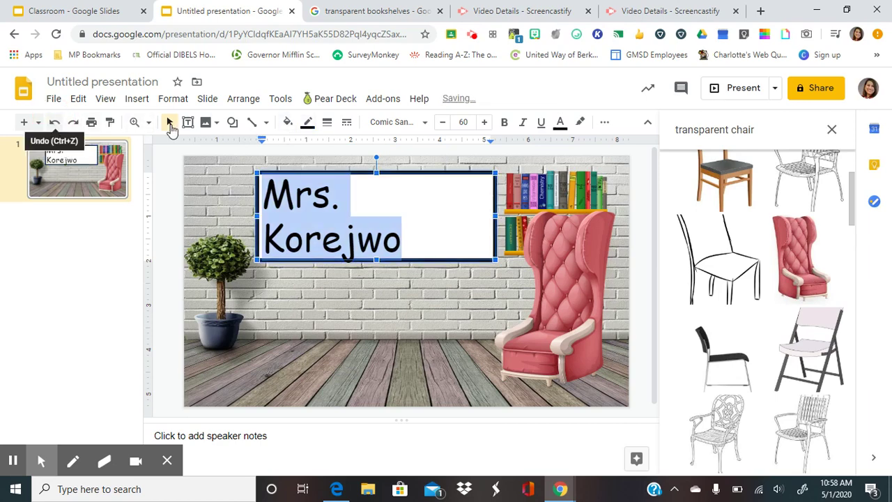
pyautogui.click(560, 124)
pyautogui.click(665, 163)
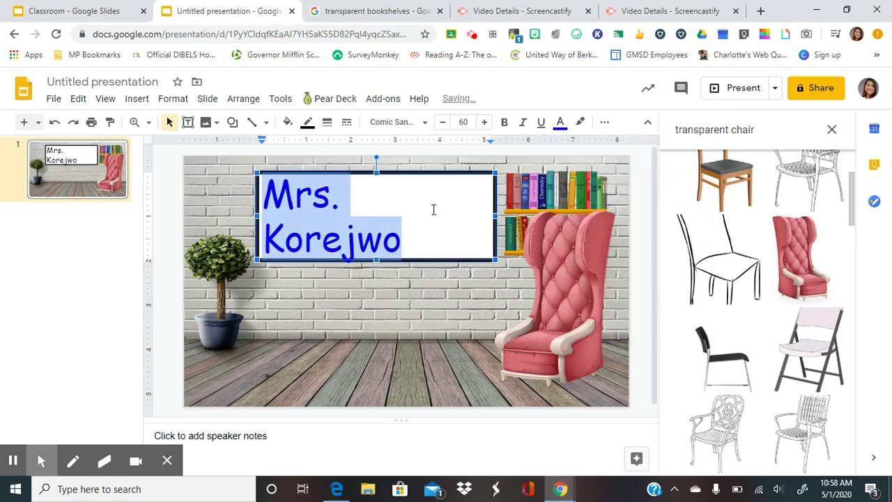
pyautogui.click(437, 240)
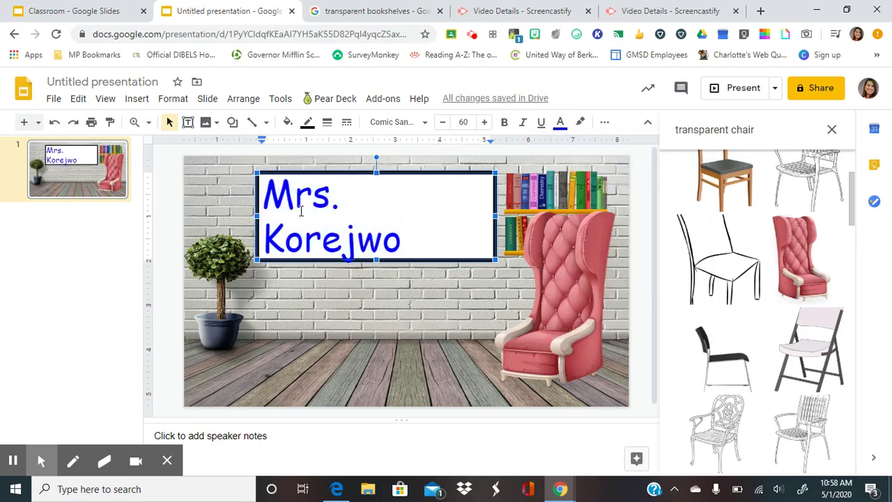
pyautogui.moveTo(403, 241); pyautogui.dragTo(295, 193)
pyautogui.click(348, 198)
pyautogui.click(411, 240)
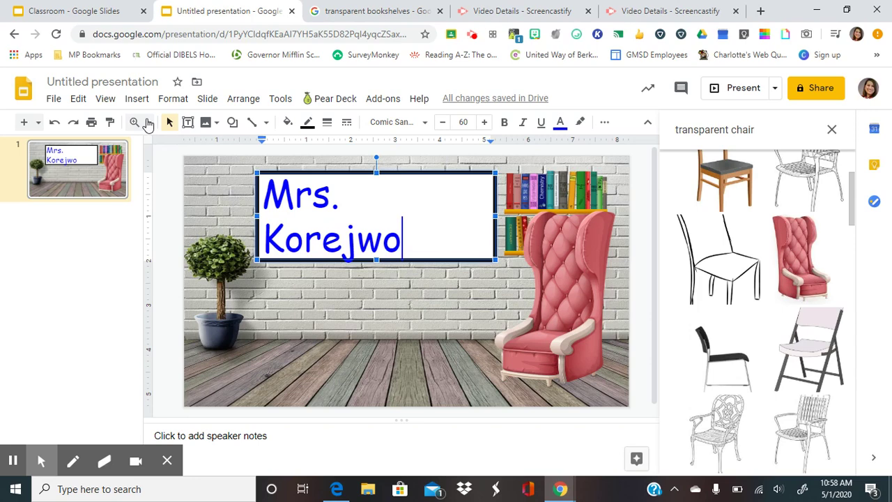
# Draw a small smiley face shape in the upper right of the name box.
pyautogui.click(127, 103)
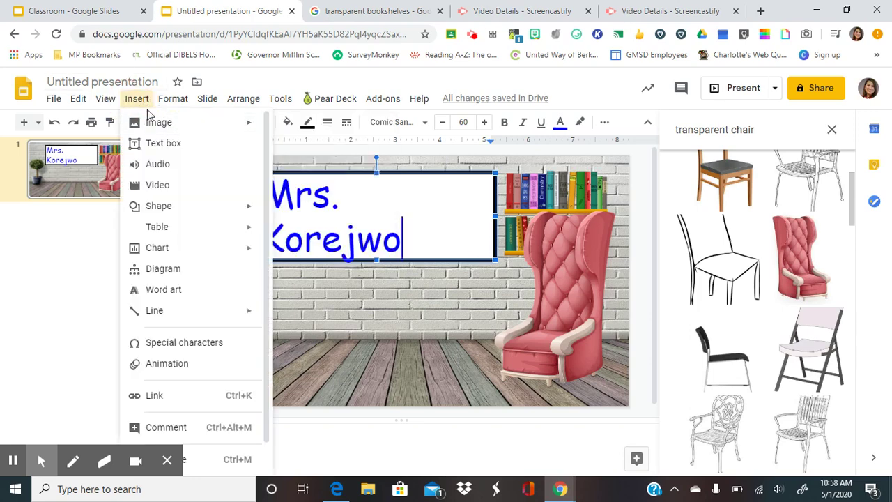
pyautogui.moveTo(183, 202)
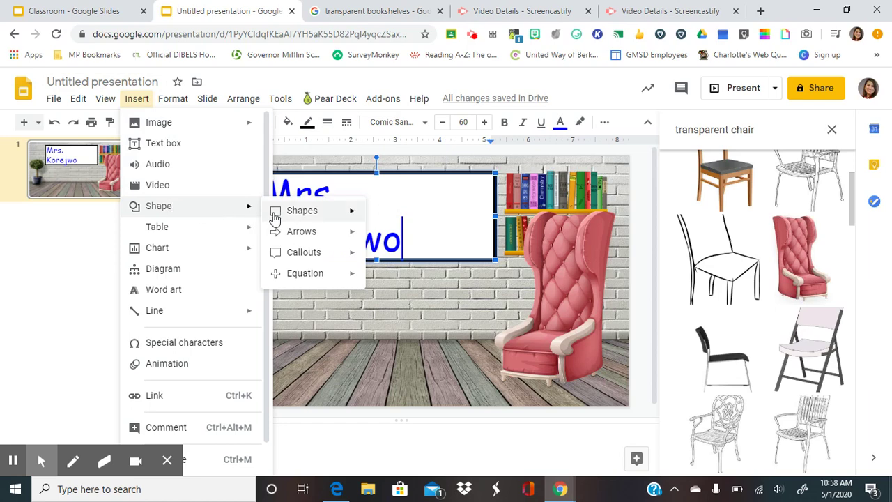
pyautogui.moveTo(312, 222)
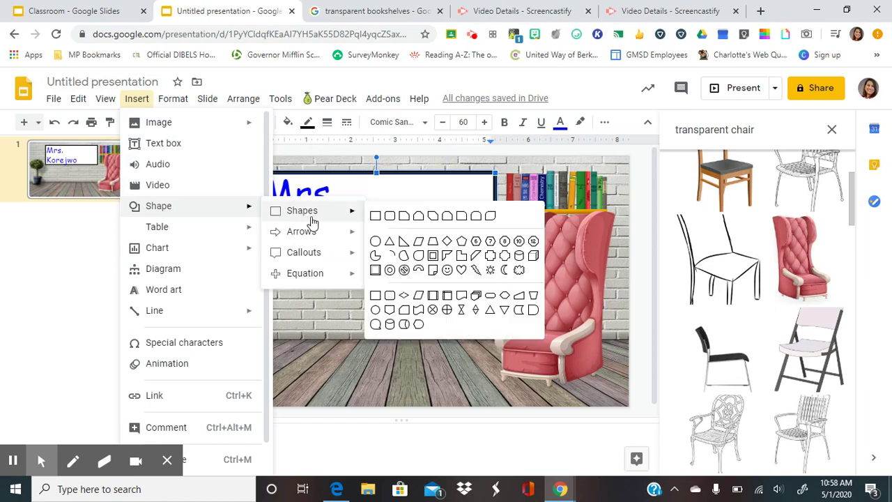
pyautogui.click(448, 267)
pyautogui.moveTo(429, 184); pyautogui.dragTo(456, 207)
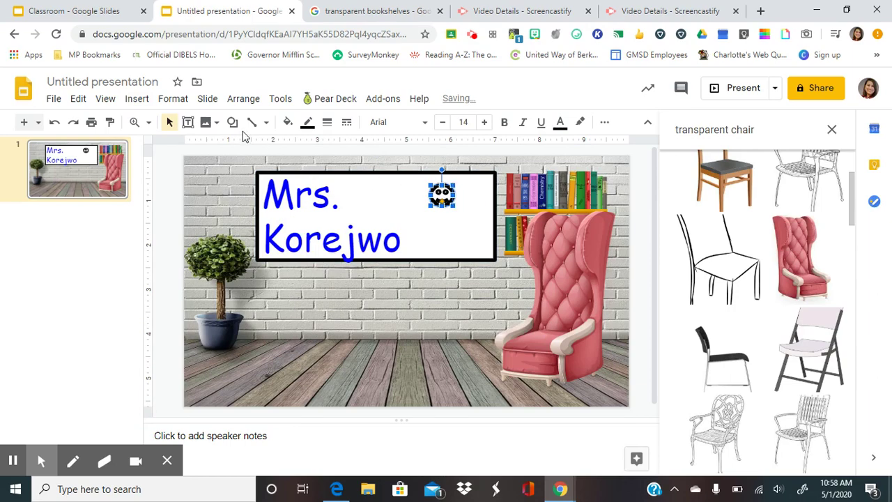
# Fill the smiley face yellow and give it a 1px outline.
pyautogui.click(286, 123)
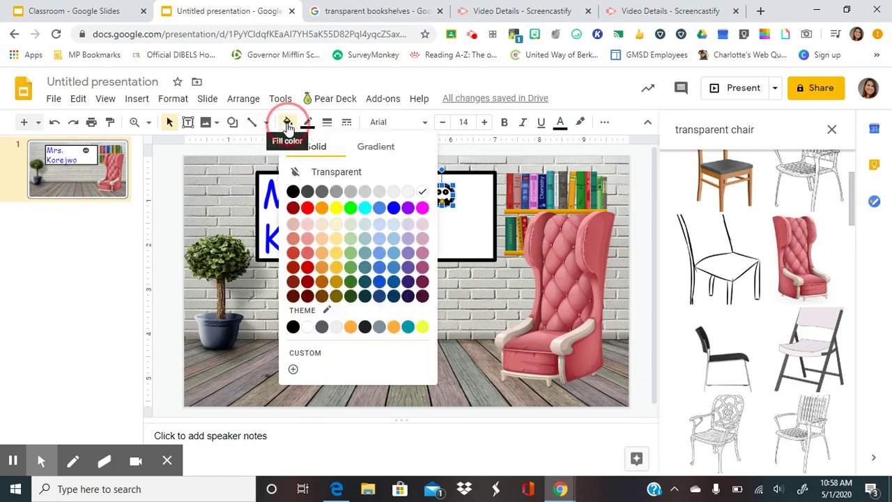
pyautogui.click(336, 207)
pyautogui.click(457, 228)
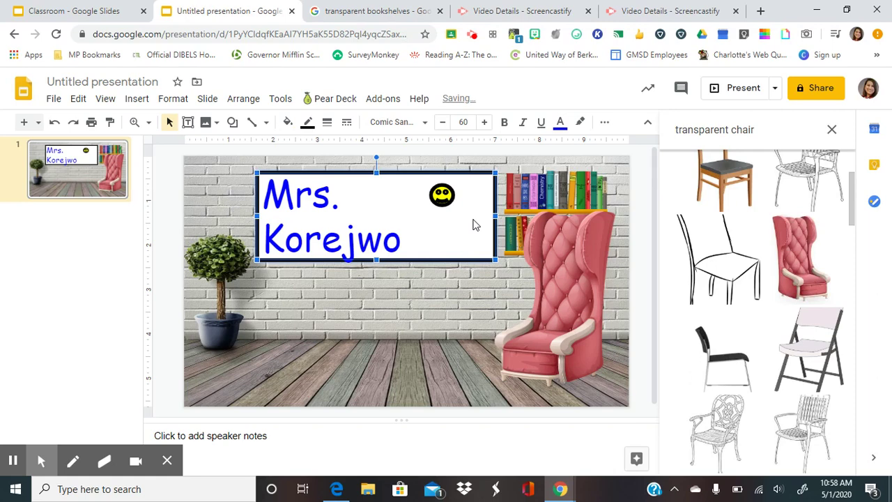
pyautogui.click(450, 192)
pyautogui.click(327, 122)
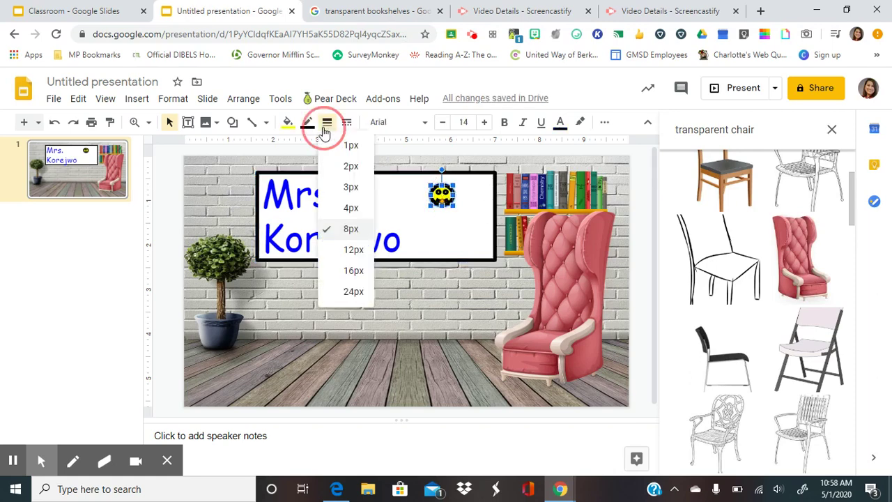
pyautogui.click(348, 144)
# Draw a Heart shape inside the name box next to the smiley.
pyautogui.click(464, 276)
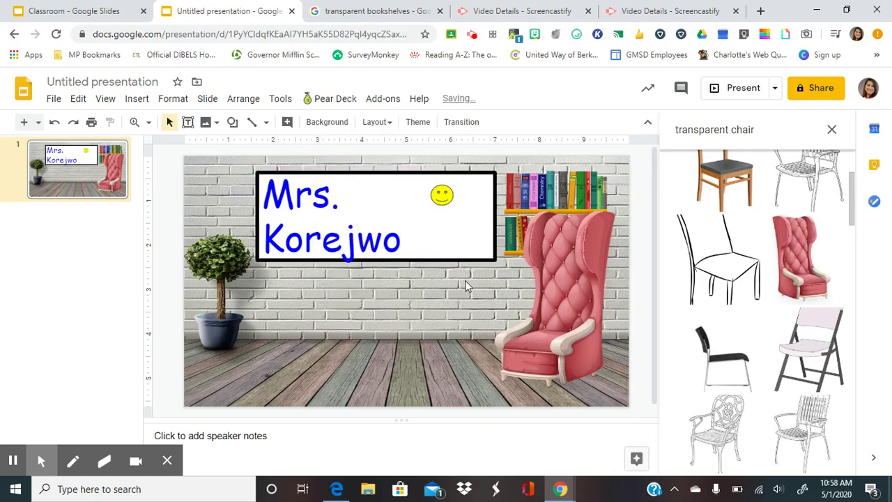
pyautogui.click(112, 101)
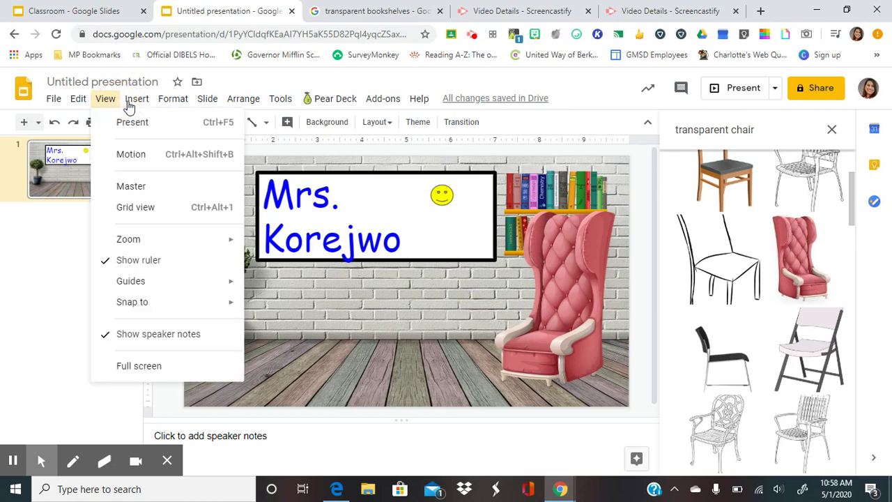
pyautogui.click(137, 101)
pyautogui.moveTo(165, 205)
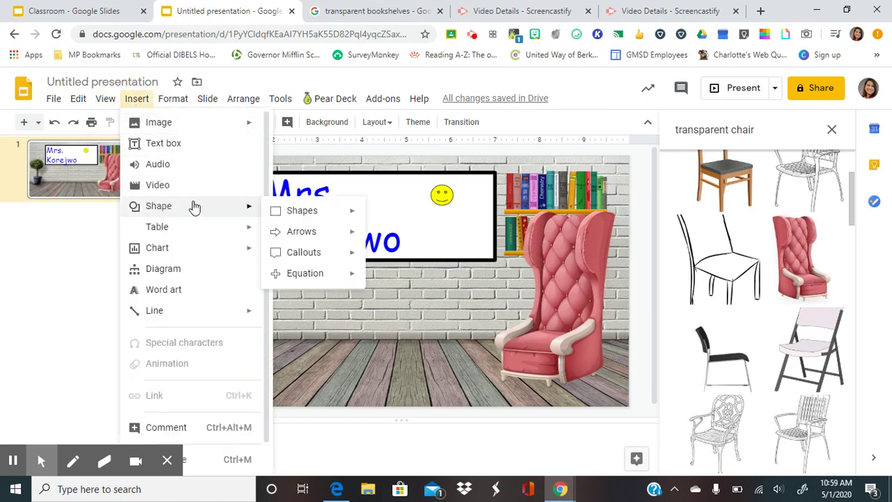
pyautogui.moveTo(314, 211)
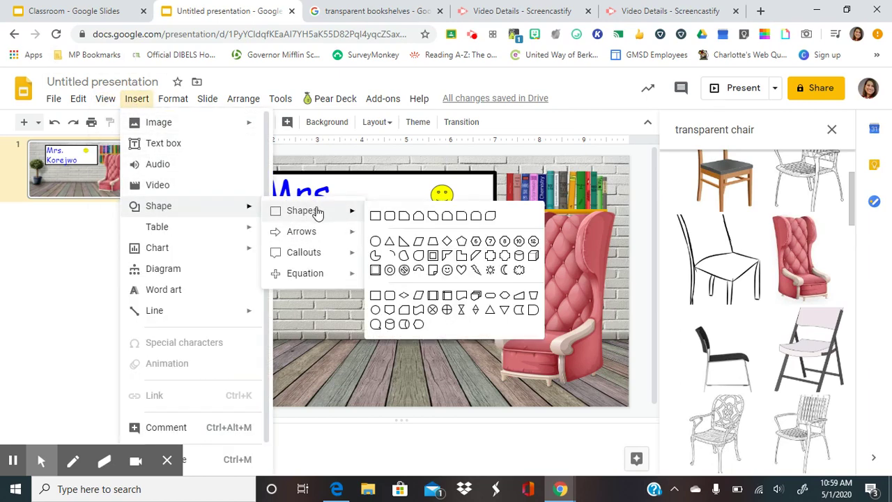
pyautogui.click(463, 271)
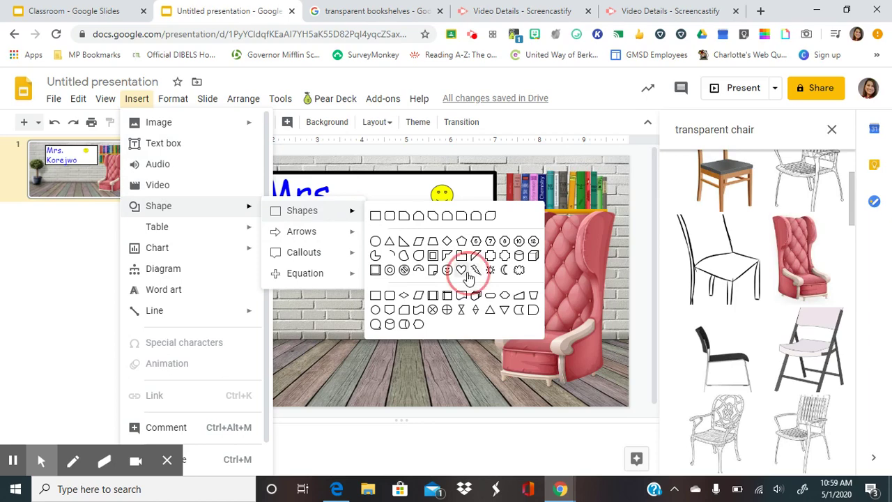
pyautogui.moveTo(459, 207); pyautogui.dragTo(489, 237)
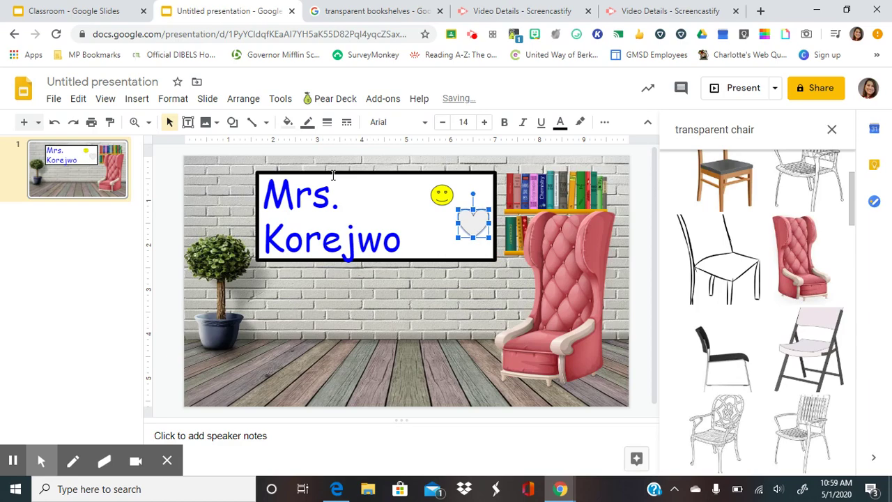
# Fill the heart red and move it up beside the yellow smiley.
pyautogui.click(287, 124)
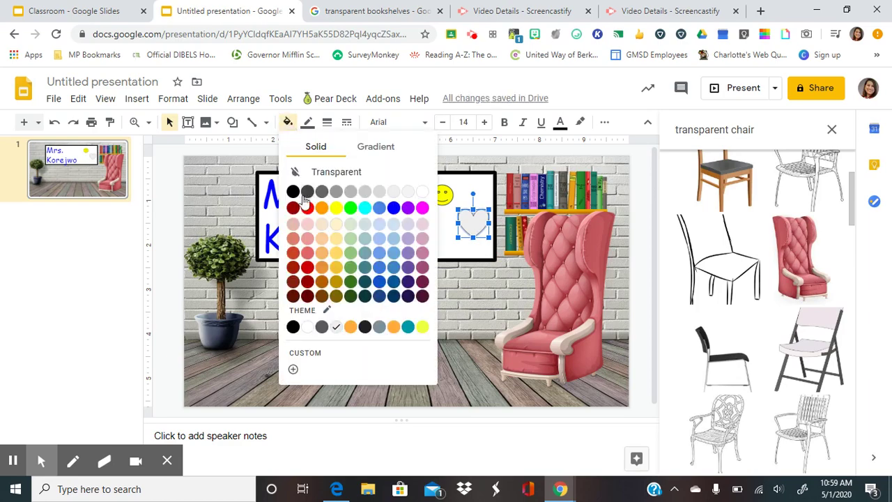
pyautogui.click(300, 203)
pyautogui.click(443, 284)
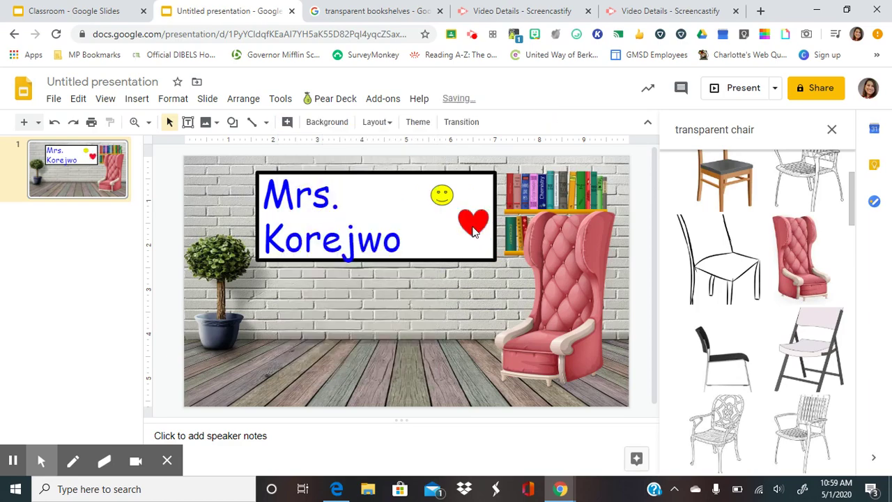
pyautogui.click(471, 224)
pyautogui.moveTo(481, 235); pyautogui.dragTo(437, 194)
pyautogui.click(442, 229)
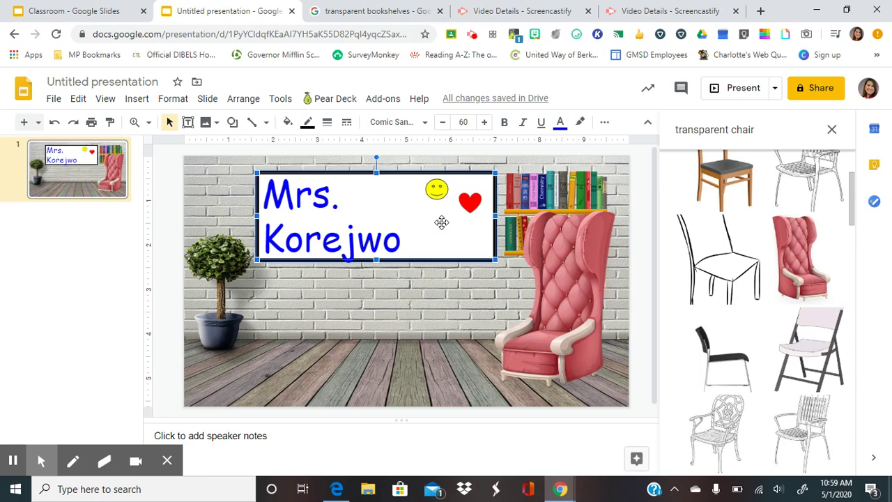
# Move the name box lower on the wall, bringing the smiley and heart down with it.
pyautogui.moveTo(438, 226); pyautogui.dragTo(443, 281)
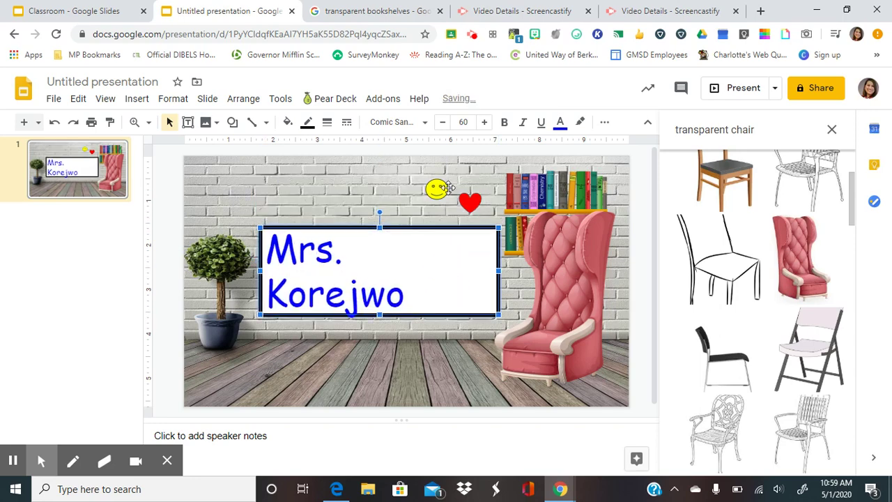
pyautogui.moveTo(437, 194); pyautogui.dragTo(435, 256)
pyautogui.moveTo(469, 201); pyautogui.dragTo(473, 273)
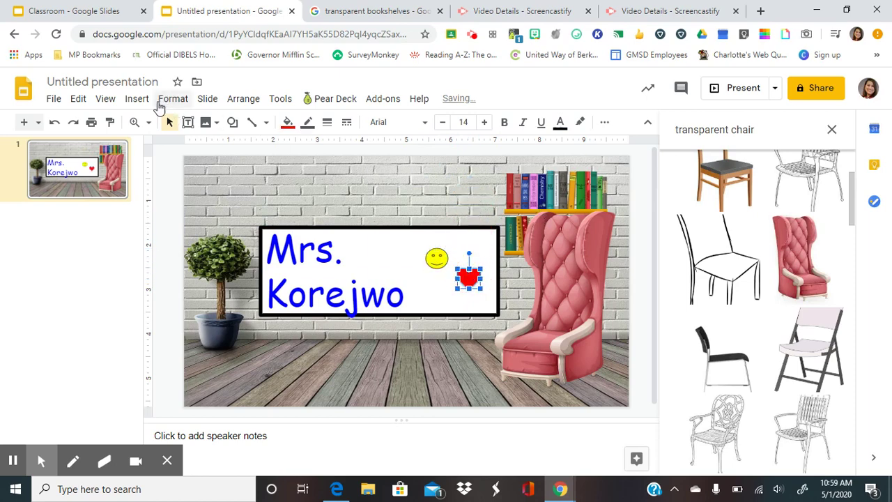
# Move the name box back up, realign the smiley and heart, and select all three together.
pyautogui.click(379, 234)
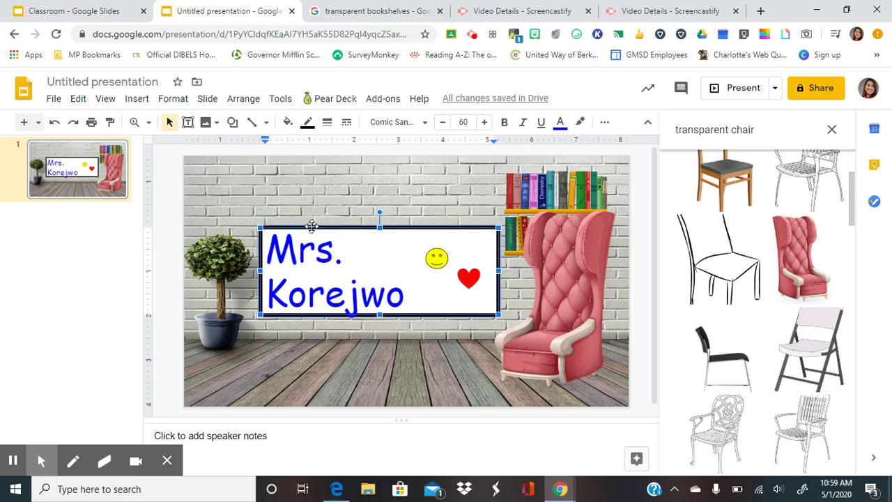
pyautogui.moveTo(309, 226); pyautogui.dragTo(310, 180)
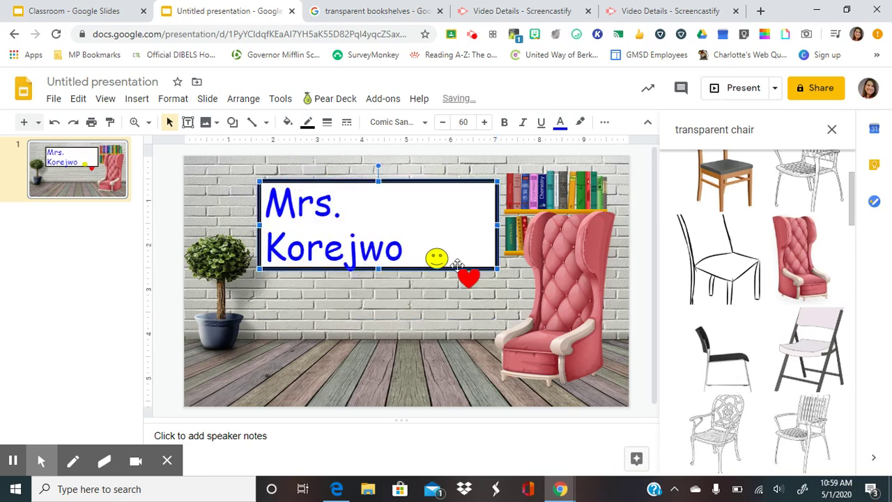
pyautogui.moveTo(437, 258); pyautogui.dragTo(421, 217)
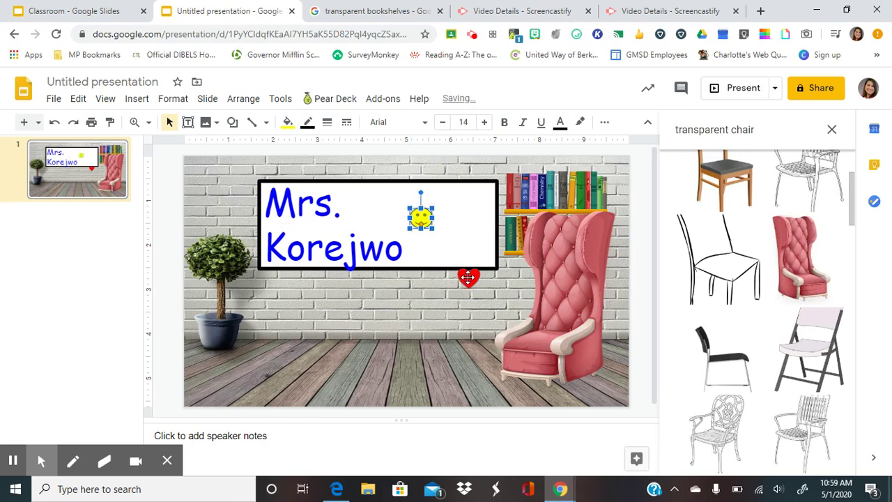
pyautogui.moveTo(467, 277); pyautogui.dragTo(468, 227)
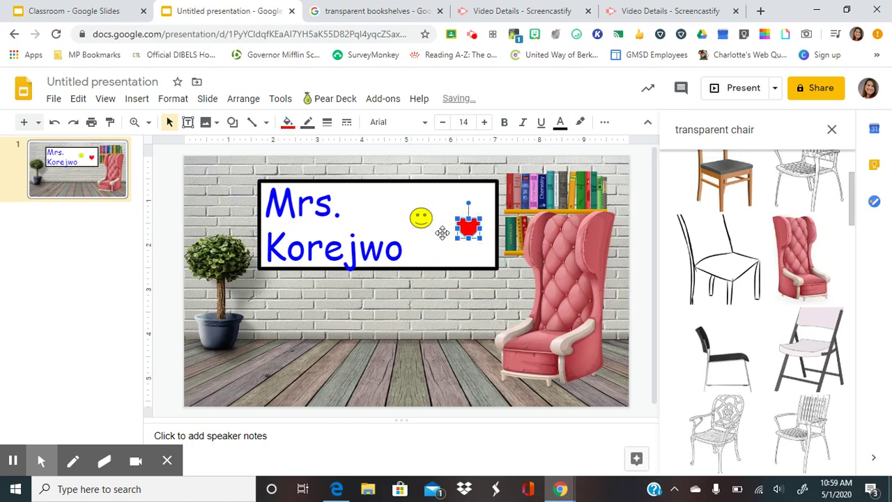
pyautogui.moveTo(217, 167); pyautogui.dragTo(512, 282)
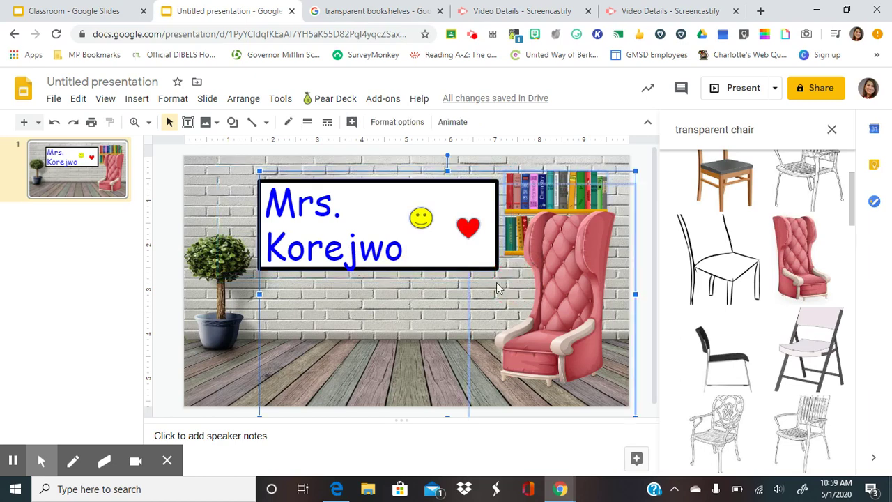
# Shift the name box down and right, then refit the smiley and heart in its upper right.
pyautogui.moveTo(240, 167); pyautogui.dragTo(488, 270)
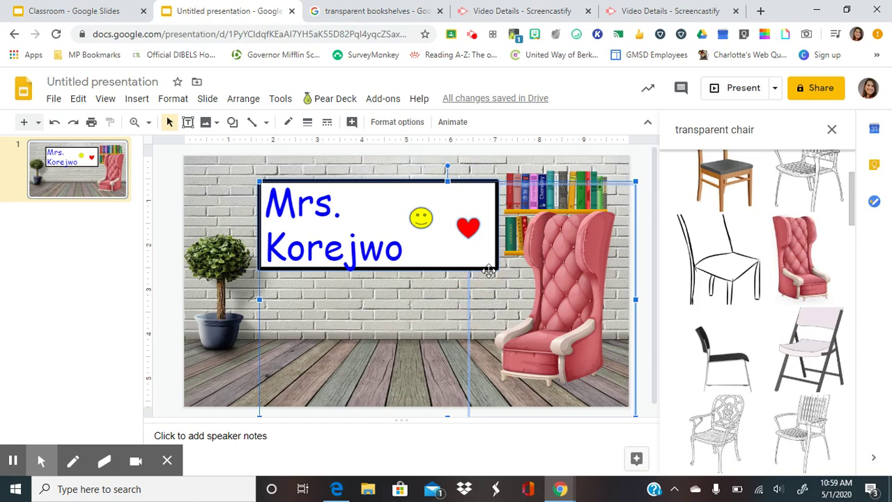
pyautogui.moveTo(225, 172); pyautogui.dragTo(391, 250)
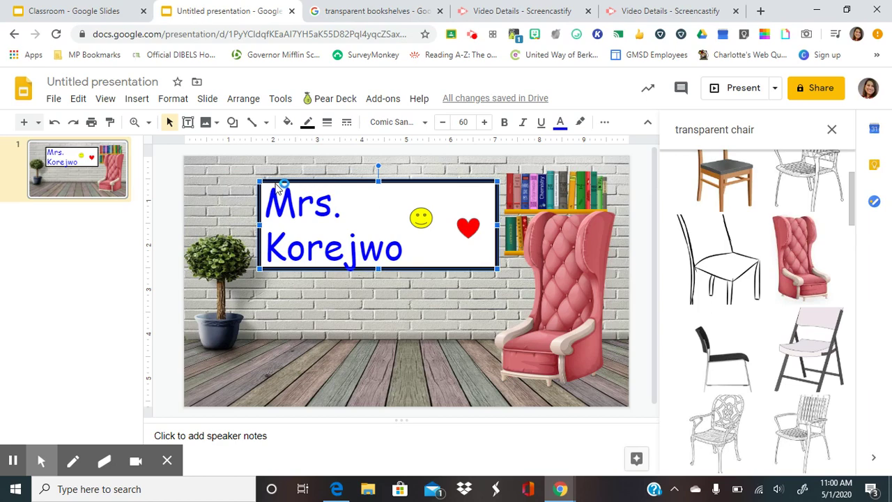
pyautogui.moveTo(262, 202); pyautogui.dragTo(274, 264)
pyautogui.moveTo(422, 214); pyautogui.dragTo(423, 267)
pyautogui.moveTo(473, 218); pyautogui.dragTo(474, 296)
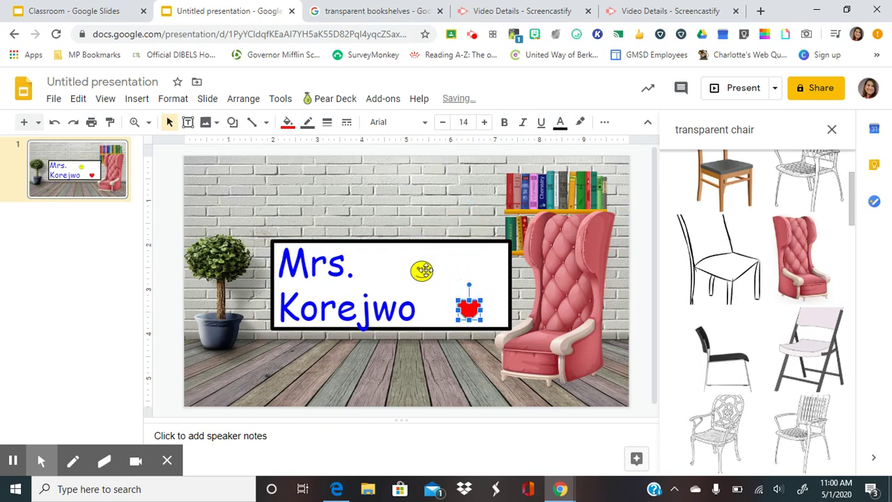
pyautogui.moveTo(422, 271); pyautogui.dragTo(440, 263)
pyautogui.moveTo(477, 307); pyautogui.dragTo(487, 268)
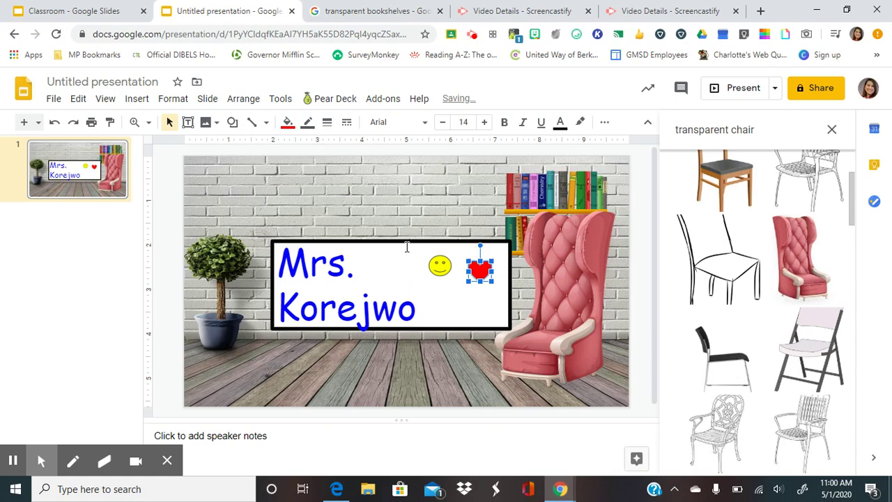
pyautogui.click(259, 218)
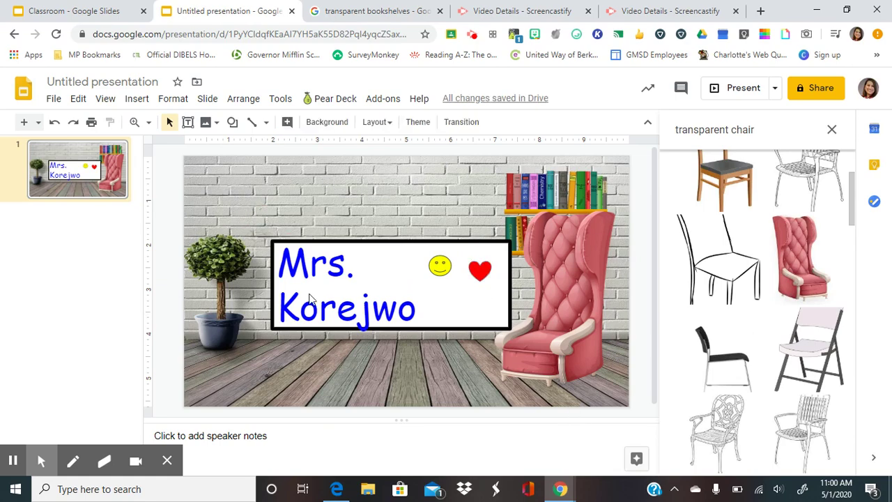
# Review the finished Classroom example slide, then return to the transparent bookshelves image results.
pyautogui.click(78, 14)
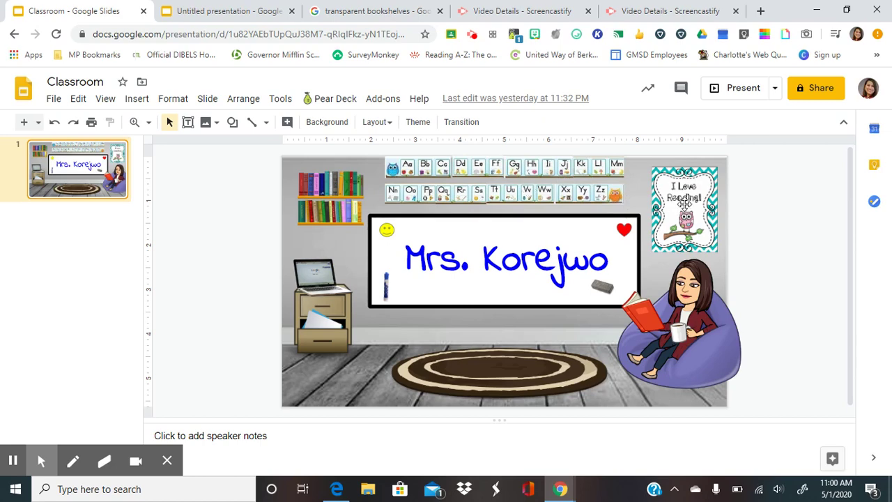
pyautogui.click(355, 11)
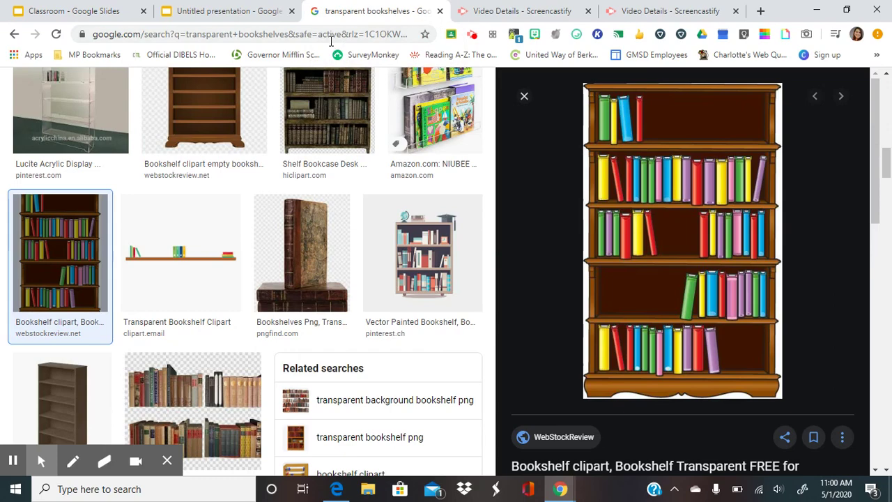
# Go to Teachers Pay Teachers and show the Free Downloads list under My Purchases.
pyautogui.click(332, 34)
pyautogui.write('tea')
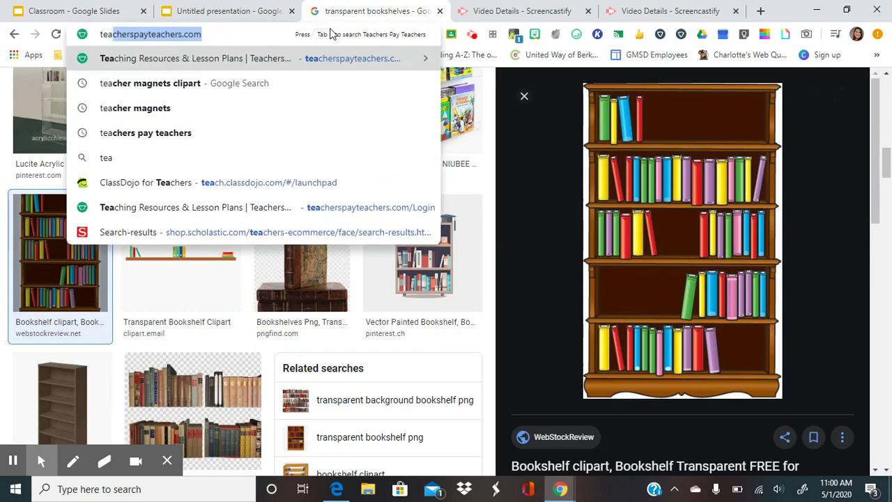
pyautogui.press('Return')
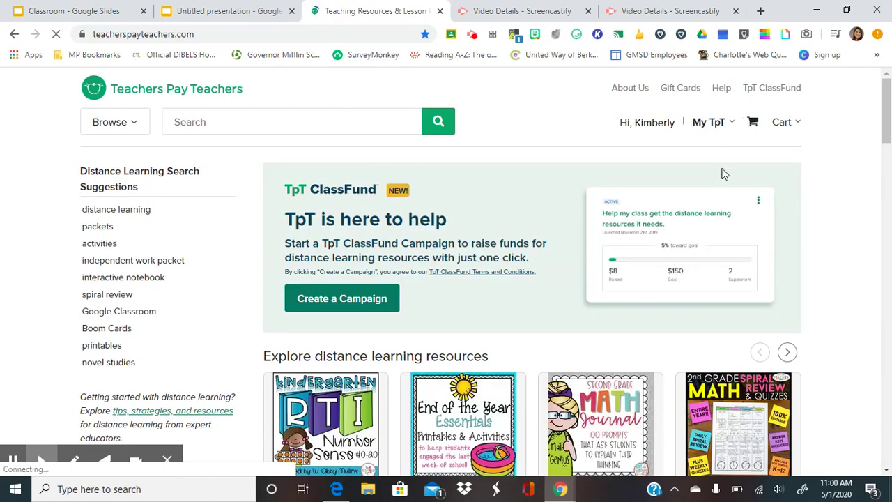
pyautogui.click(732, 122)
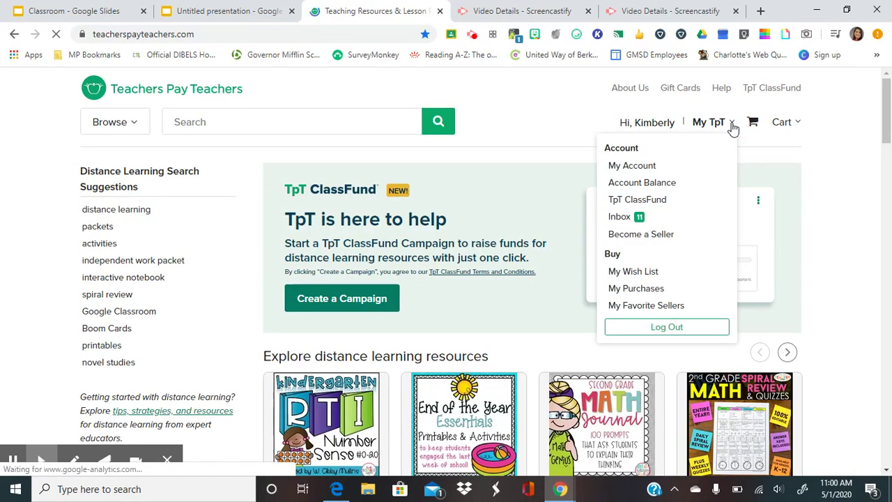
pyautogui.click(661, 299)
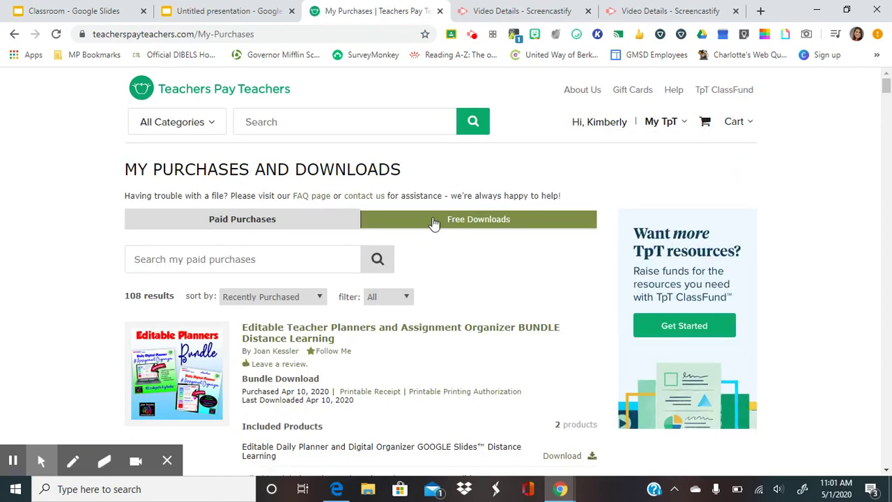
pyautogui.scroll(-2, 476, 269)
pyautogui.click(418, 89)
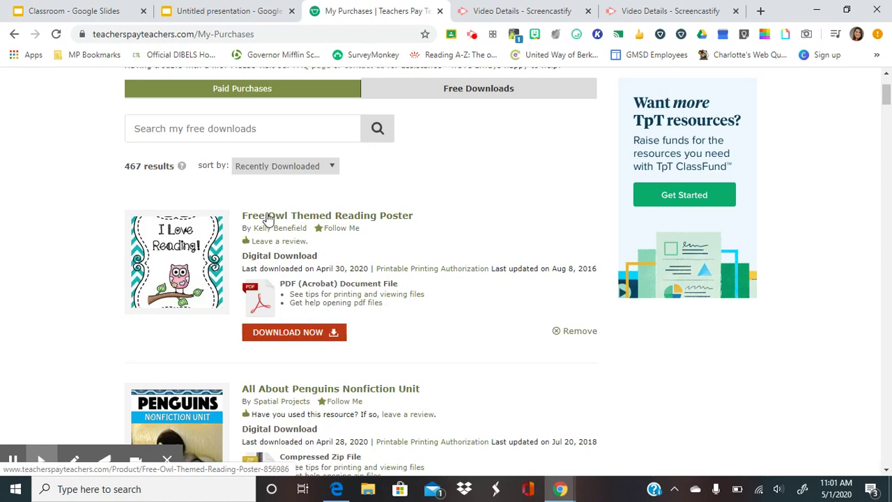
# Open the Free Owl Themed Reading Poster and download it.
pyautogui.click(268, 218)
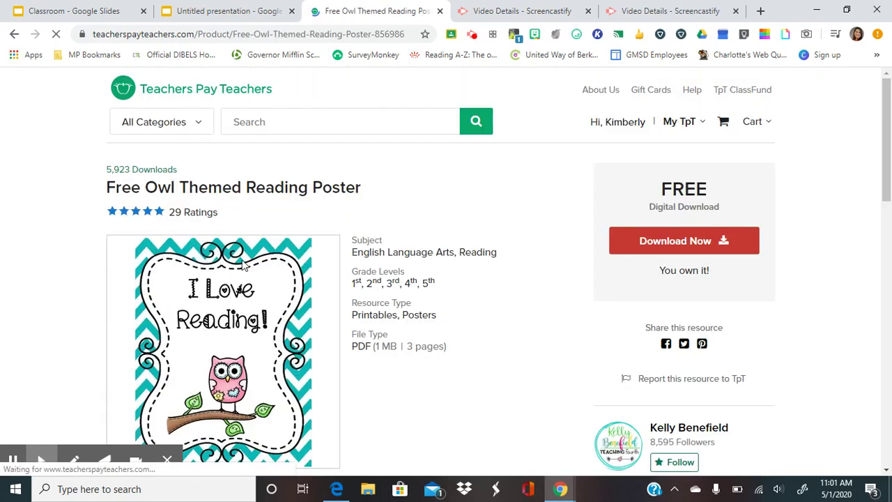
pyautogui.scroll(-3, 434, 268)
pyautogui.scroll(2, 620, 195)
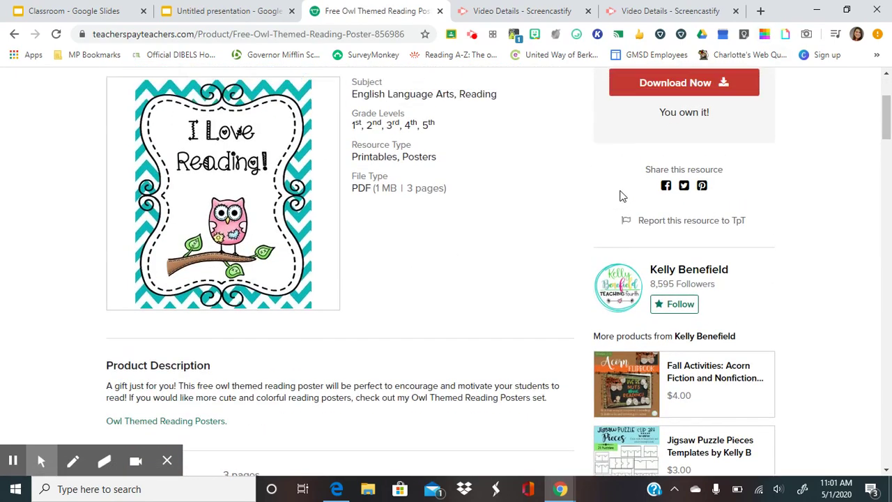
pyautogui.click(647, 179)
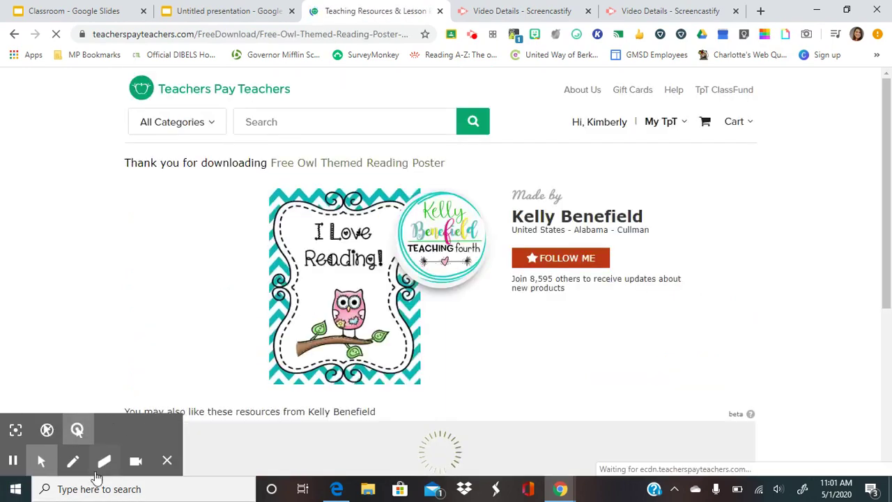
pyautogui.click(174, 465)
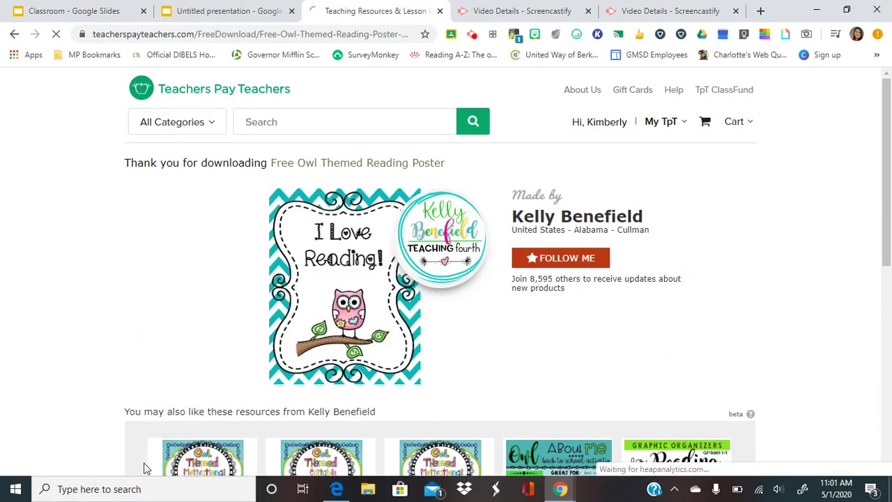
# Open the downloaded owl poster PDF and zoom out until the whole first page fits.
pyautogui.click(73, 457)
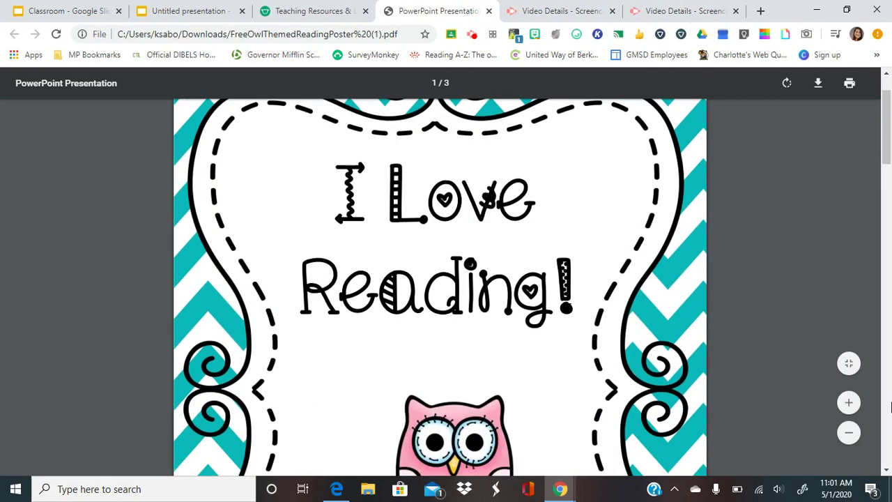
pyautogui.click(848, 434)
pyautogui.click(849, 434)
pyautogui.click(848, 434)
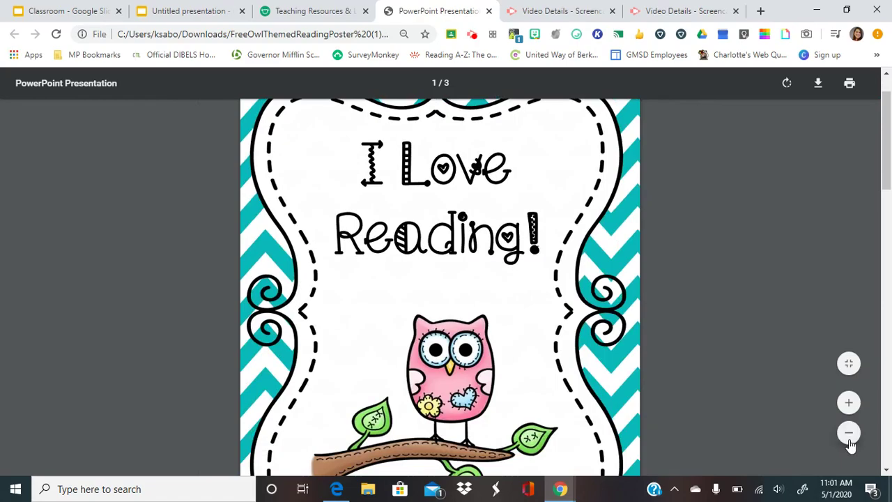
pyautogui.click(849, 433)
pyautogui.scroll(-12, 591, 410)
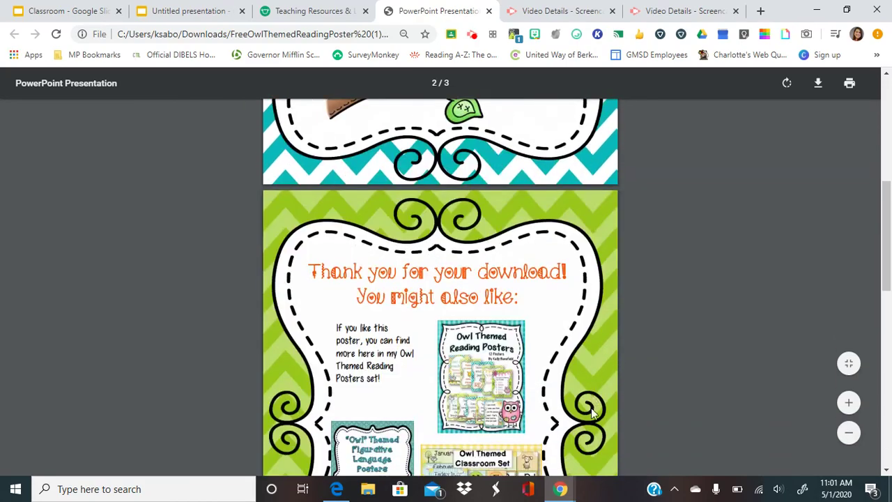
pyautogui.scroll(10, 591, 412)
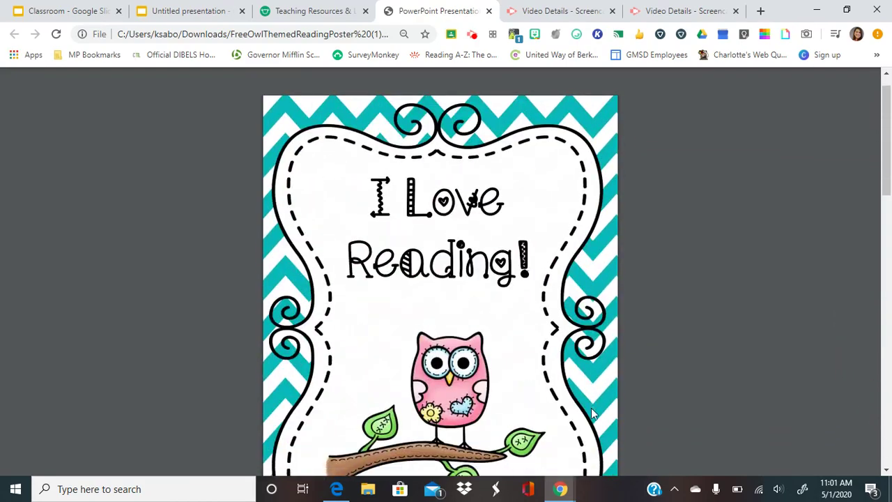
pyautogui.click(848, 434)
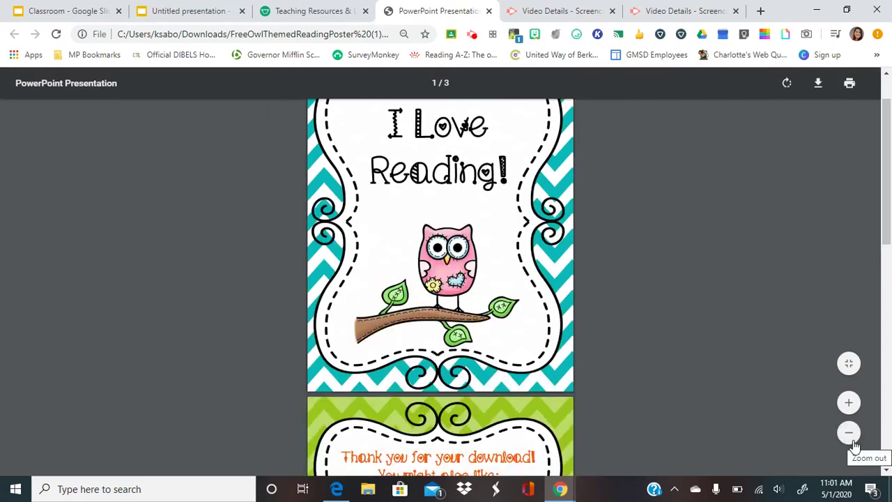
pyautogui.scroll(1, 679, 407)
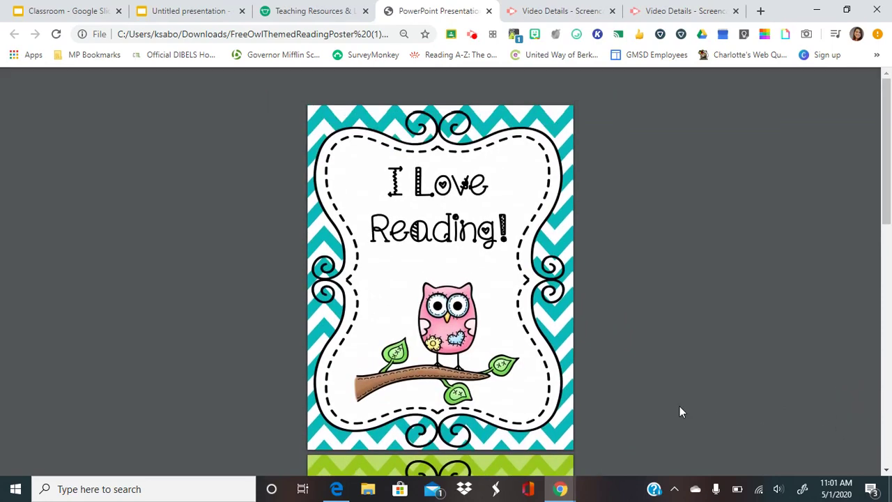
# Snip the 'I Love Reading!' poster's first page to the clipboard with Win+Shift+S.
pyautogui.moveTo(681, 412)
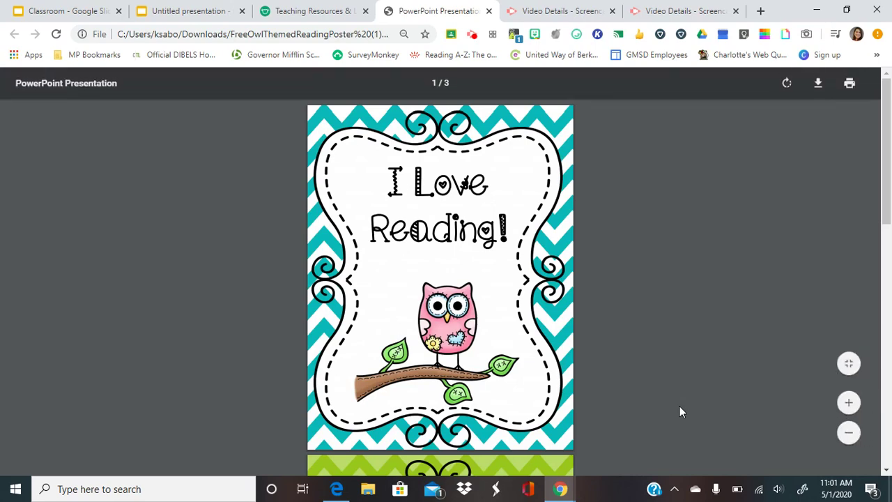
pyautogui.press('super+shift+s')
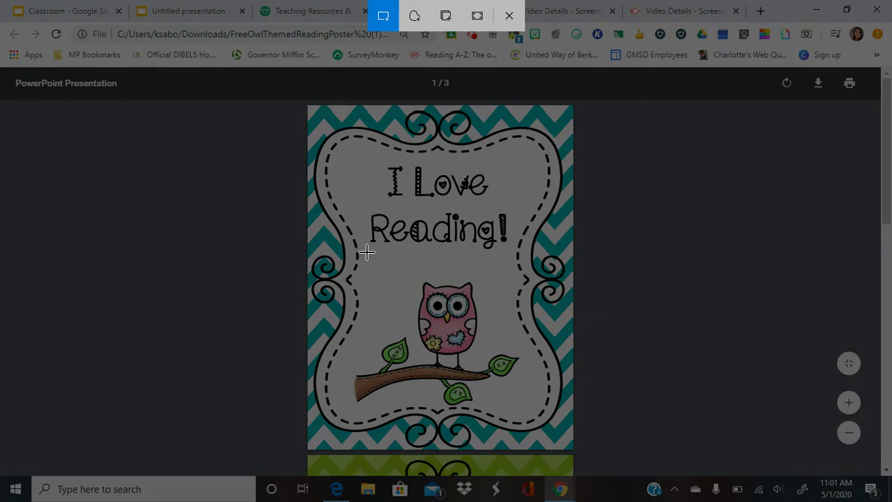
pyautogui.moveTo(307, 104)
pyautogui.mouseDown()
pyautogui.moveTo(526, 349)
pyautogui.moveTo(576, 451)
pyautogui.mouseUp()
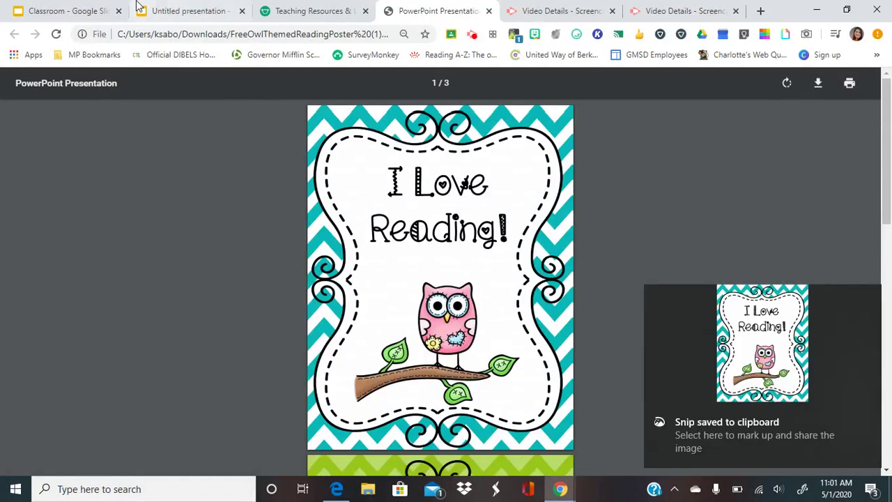
# Paste the owl poster into the Untitled presentation, shrink it, and hang it above the whiteboard's left end.
pyautogui.click(171, 11)
pyautogui.rightClick(438, 195)
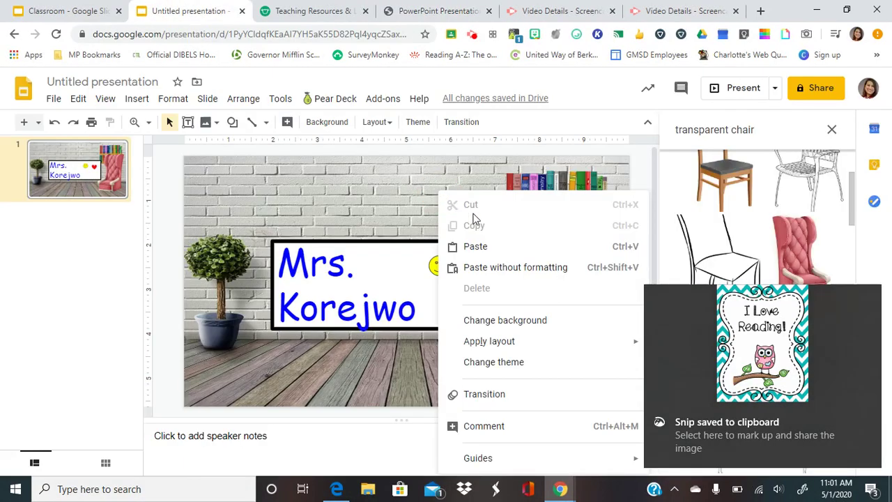
pyautogui.click(504, 249)
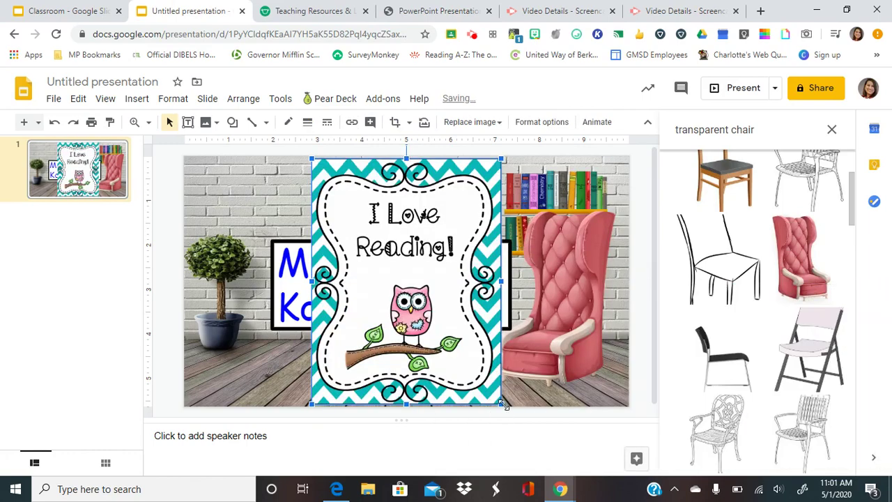
pyautogui.moveTo(499, 407); pyautogui.dragTo(364, 225)
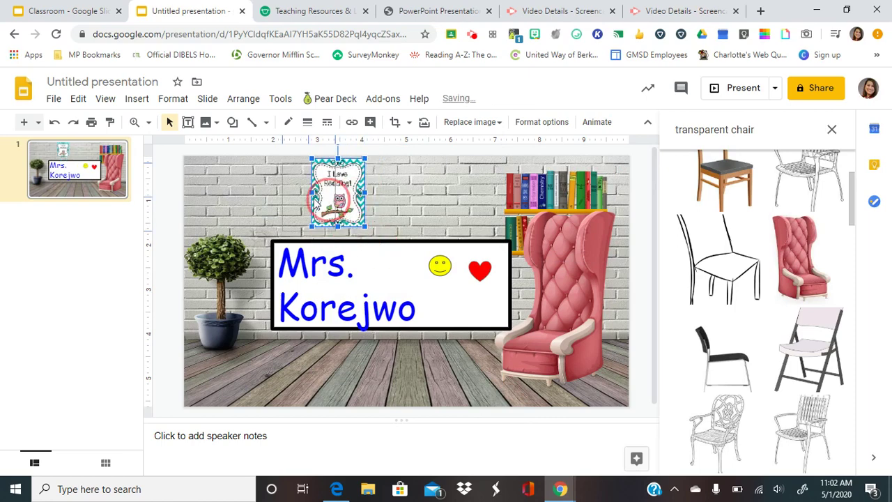
pyautogui.moveTo(315, 198); pyautogui.dragTo(293, 197)
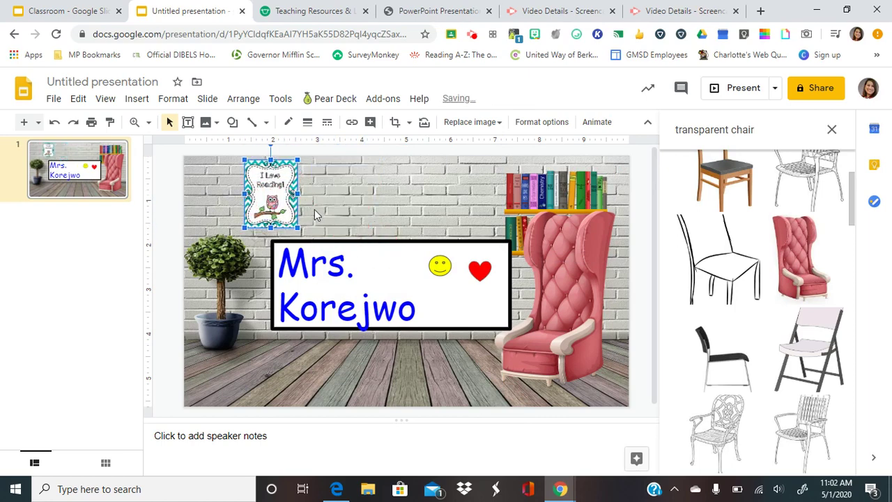
pyautogui.click(315, 214)
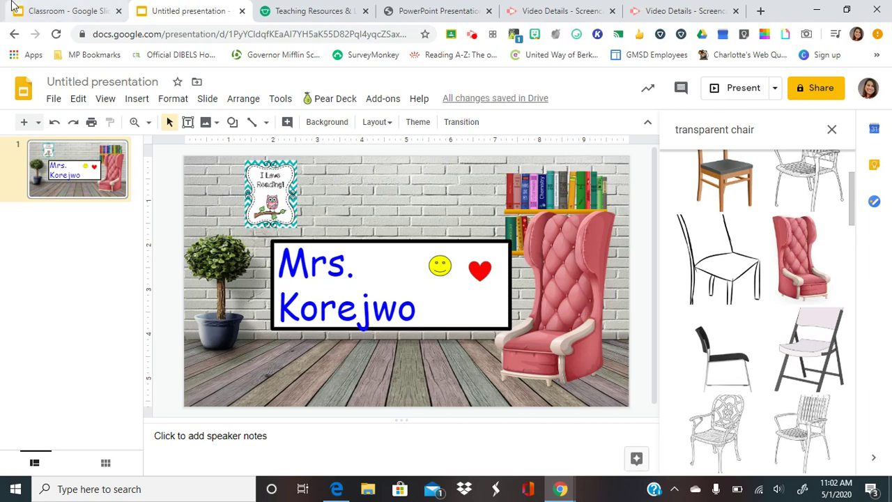
pyautogui.click(59, 9)
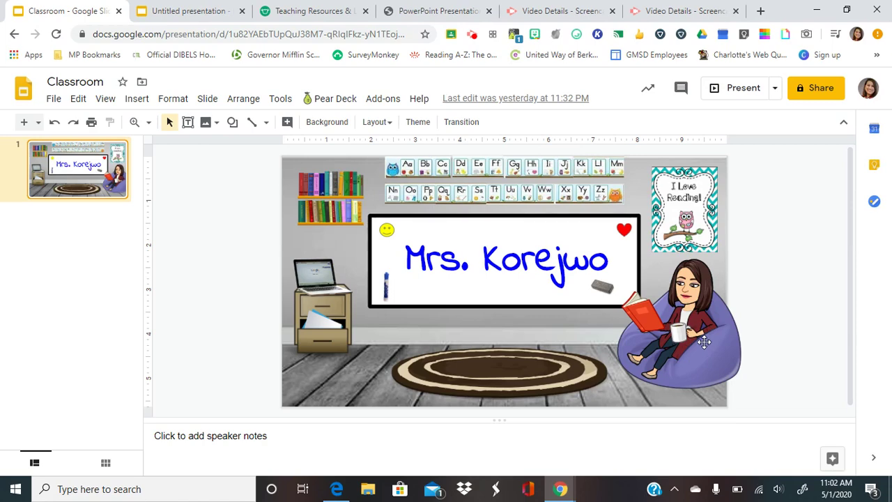
# Open Google and search for 'bitmoji extension'.
pyautogui.click(299, 10)
pyautogui.click(304, 34)
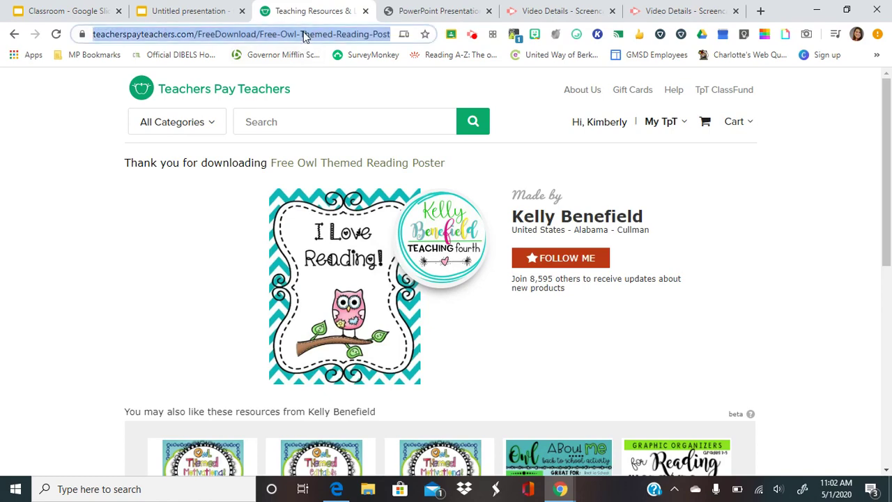
pyautogui.write('goo')
pyautogui.press('Return')
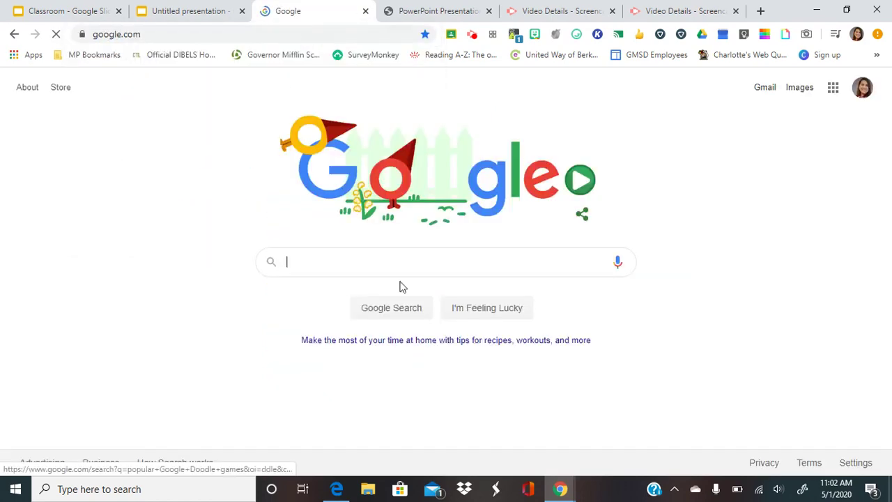
pyautogui.write('chrome')
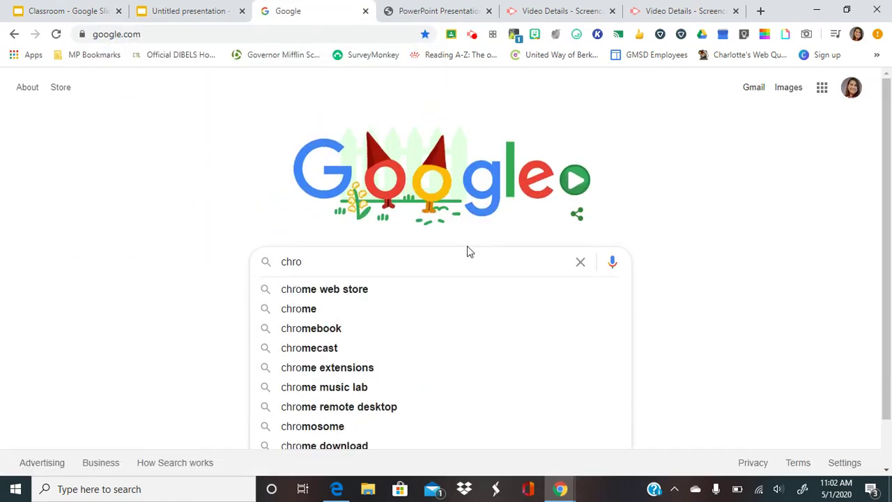
pyautogui.press('BackSpace')
pyautogui.press('BackSpace')
pyautogui.press('BackSpace')
pyautogui.press('BackSpace')
pyautogui.press('BackSpace')
pyautogui.press('BackSpace')
pyautogui.write('bt')
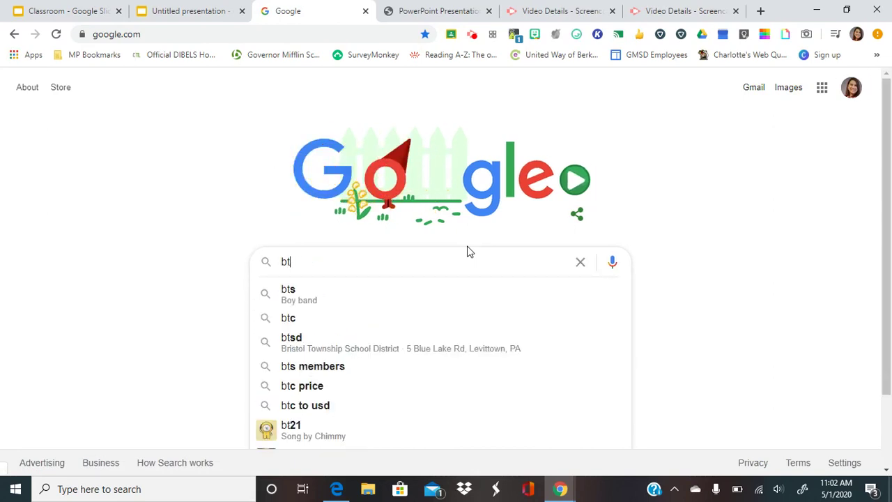
pyautogui.press('BackSpace')
pyautogui.write('itmoji e')
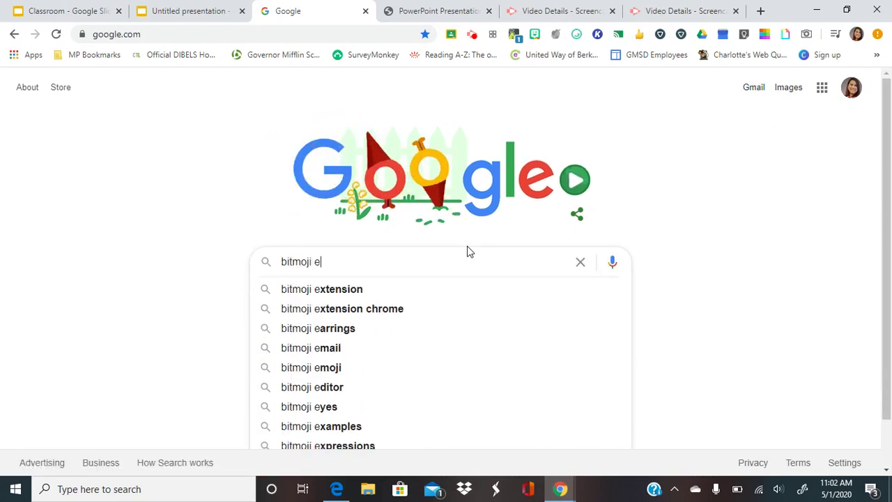
pyautogui.write('xtension')
pyautogui.press('Return')
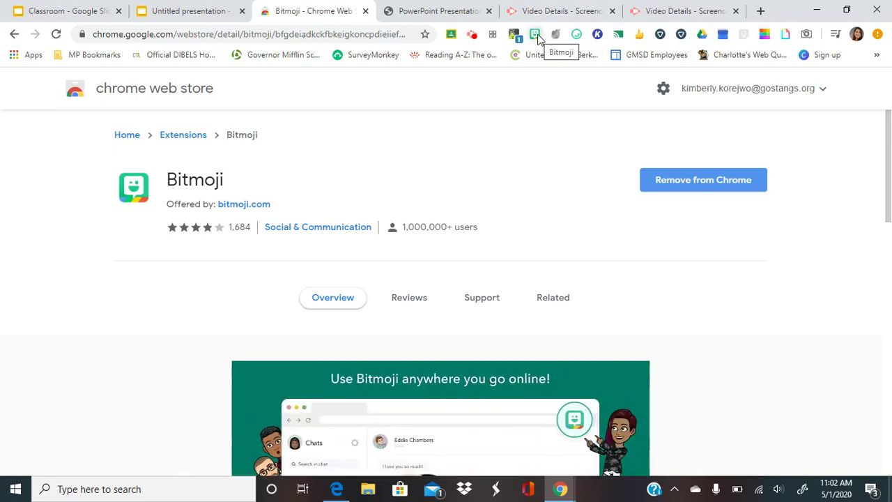
# Search Bitmoji for 'walking' and drag the first sticker onto the slide below the whiteboard.
pyautogui.click(535, 34)
pyautogui.click(166, 13)
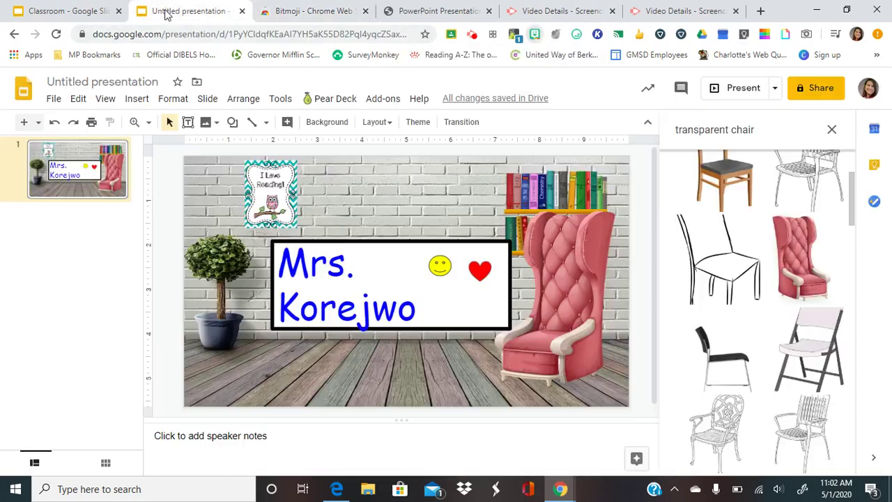
pyautogui.click(536, 36)
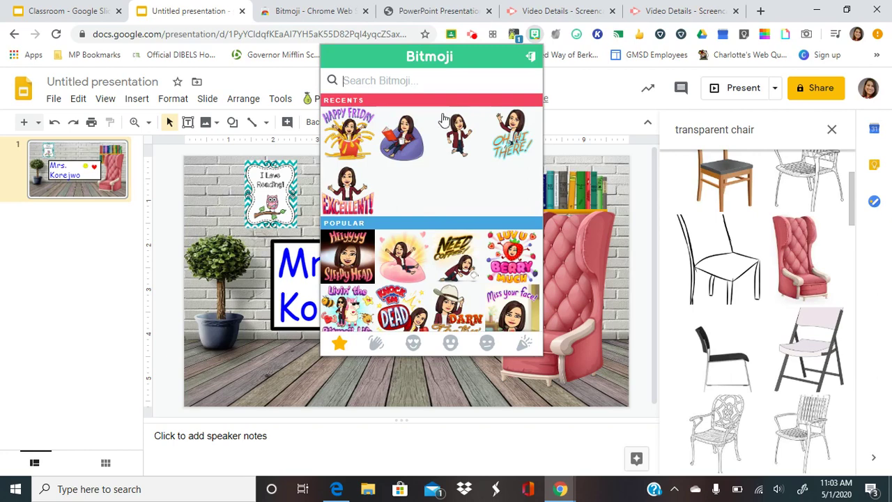
pyautogui.write('walking')
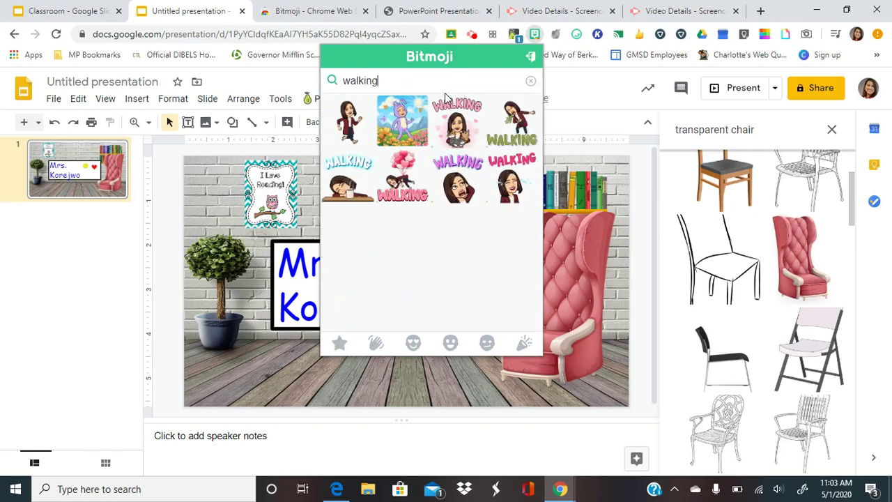
pyautogui.click(353, 136)
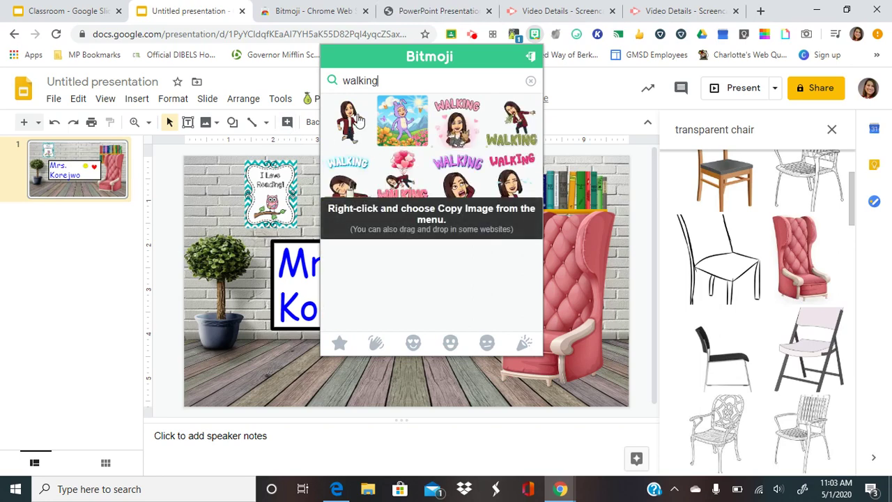
pyautogui.moveTo(359, 120); pyautogui.dragTo(267, 332)
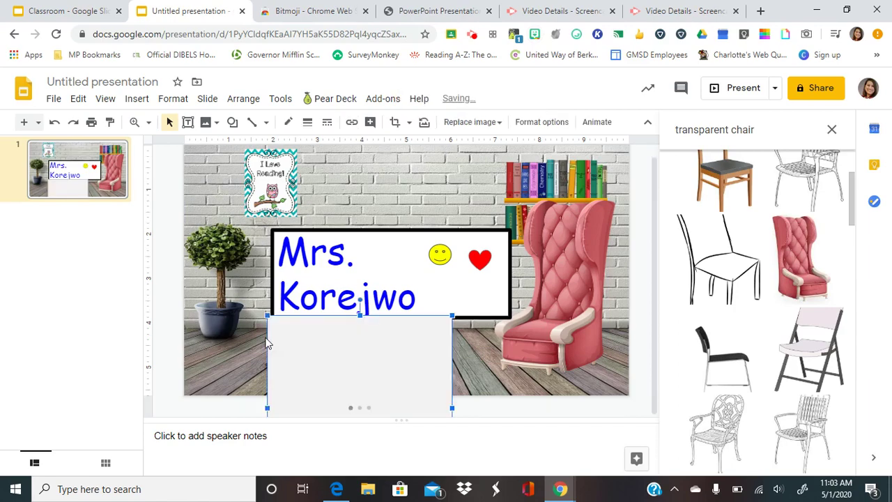
# Move the walking Bitmoji left beside the nameplate and enlarge it.
pyautogui.moveTo(301, 248); pyautogui.dragTo(262, 342)
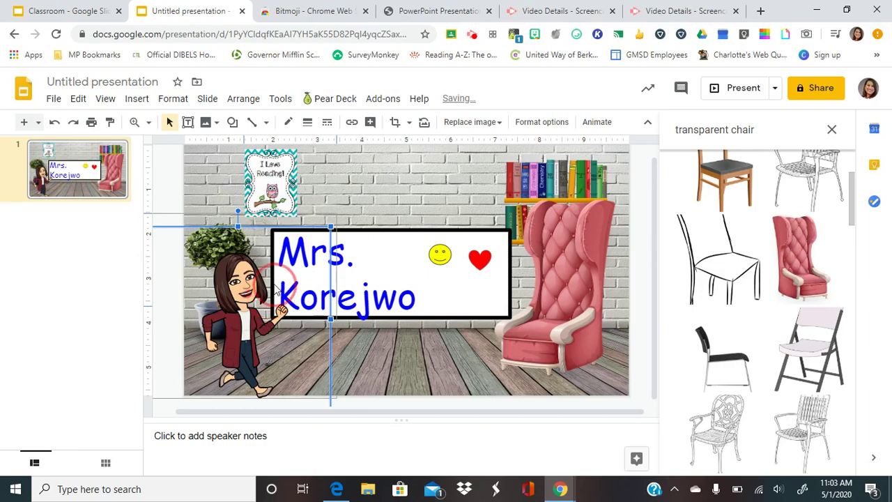
pyautogui.moveTo(281, 296); pyautogui.dragTo(287, 268)
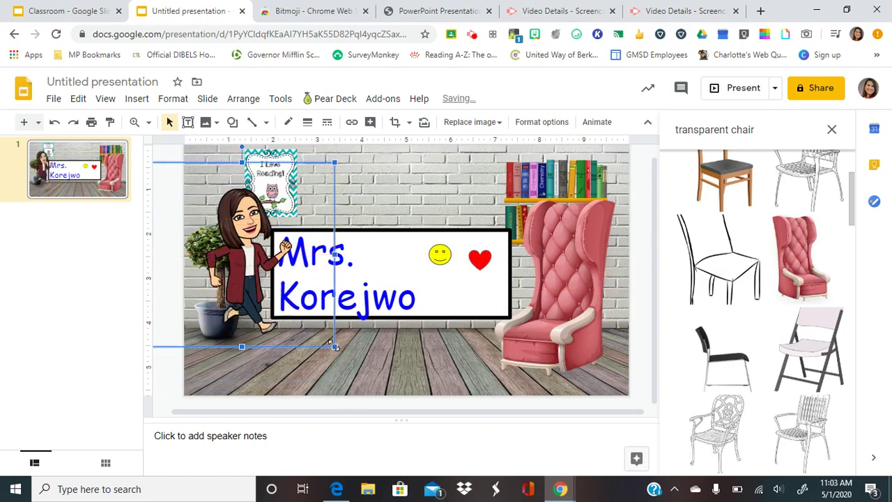
pyautogui.moveTo(337, 382); pyautogui.dragTo(391, 376)
pyautogui.moveTo(352, 343); pyautogui.dragTo(316, 341)
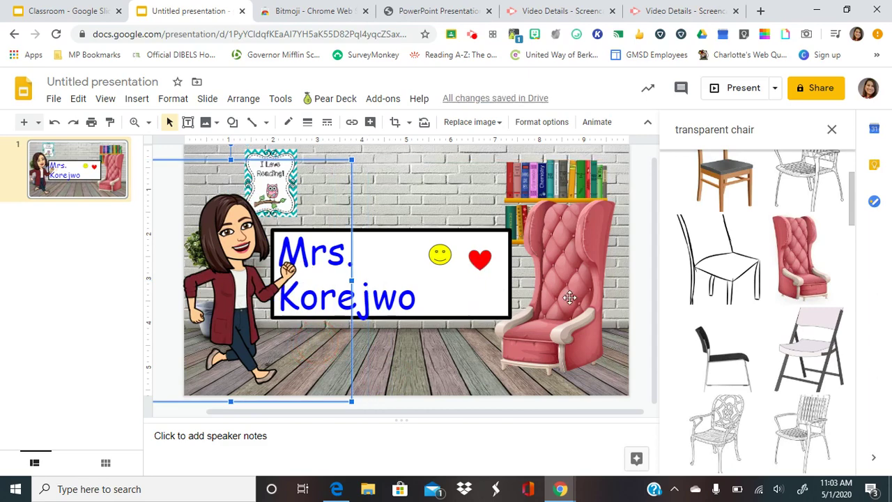
# Shrink the pink armchair and nudge it slightly right and up.
pyautogui.click(572, 319)
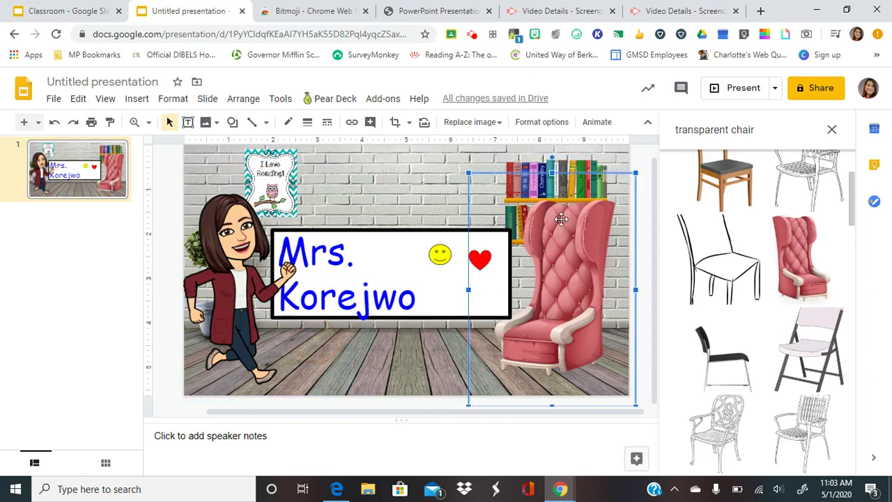
pyautogui.moveTo(635, 172); pyautogui.dragTo(622, 194)
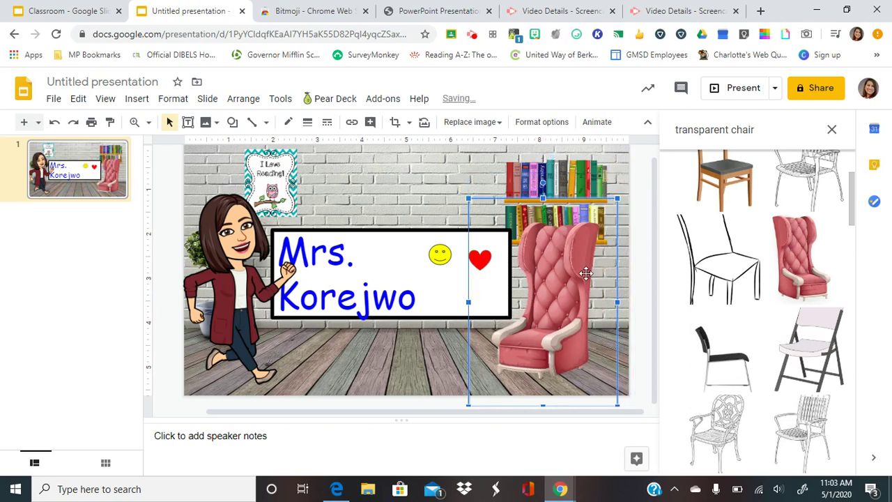
pyautogui.moveTo(583, 279); pyautogui.dragTo(608, 267)
pyautogui.click(442, 336)
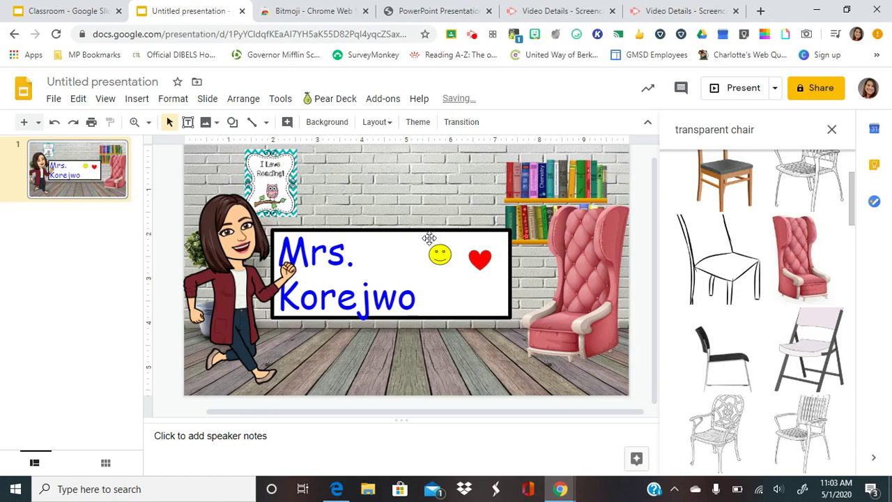
# Fine-tune the Bitmoji's position at the left of the slide in front of the plant.
pyautogui.click(225, 178)
pyautogui.moveTo(225, 179); pyautogui.dragTo(245, 186)
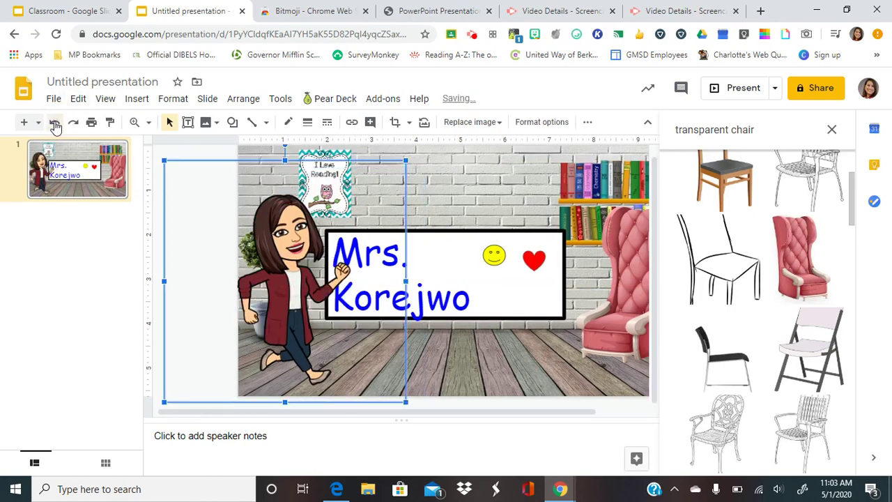
pyautogui.click(438, 182)
pyautogui.click(326, 180)
pyautogui.press('Tab')
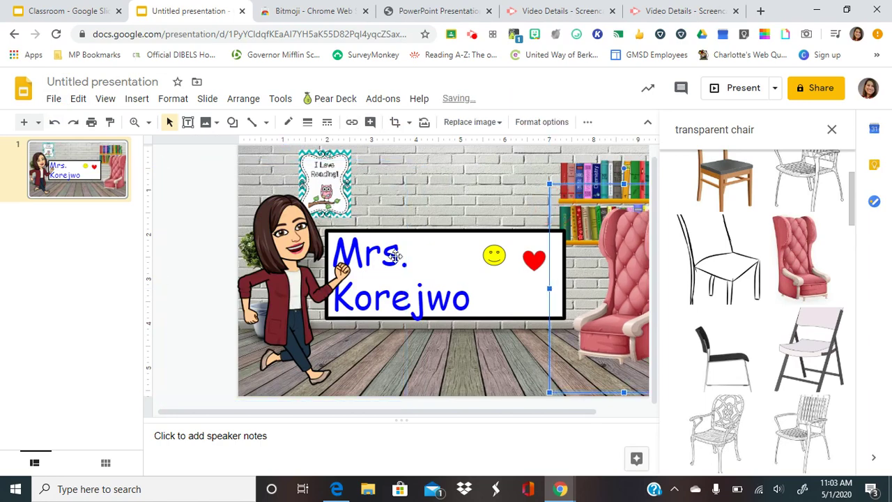
pyautogui.moveTo(379, 230); pyautogui.dragTo(351, 200)
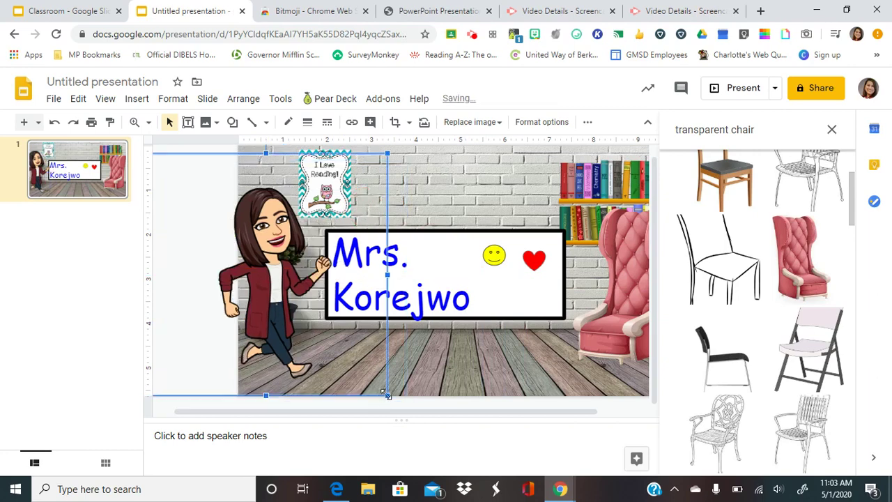
# Shrink the Bitmoji and move the teacher nameplate up near the top of the wall.
pyautogui.moveTo(388, 395); pyautogui.dragTo(330, 338)
pyautogui.click(454, 226)
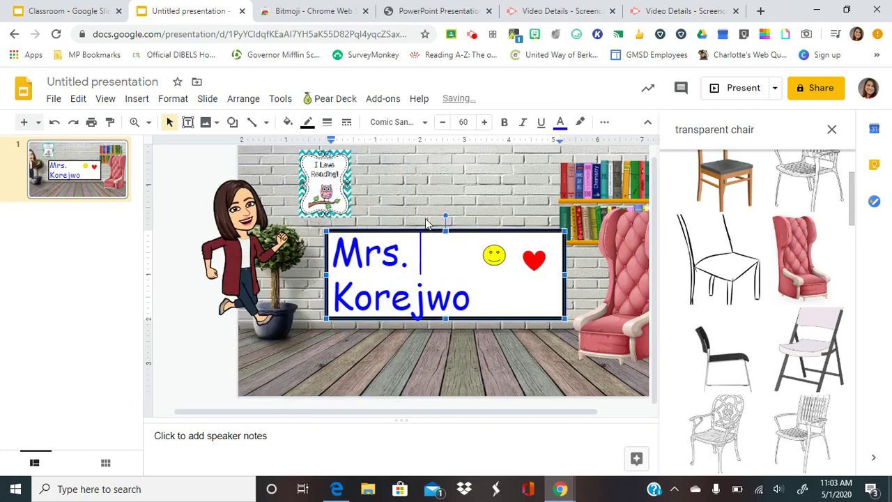
pyautogui.click(432, 225)
pyautogui.moveTo(442, 164); pyautogui.dragTo(437, 153)
# Shrink the Bitmoji further and move the smiley and heart toward the nameplate's top-right corner.
pyautogui.click(331, 169)
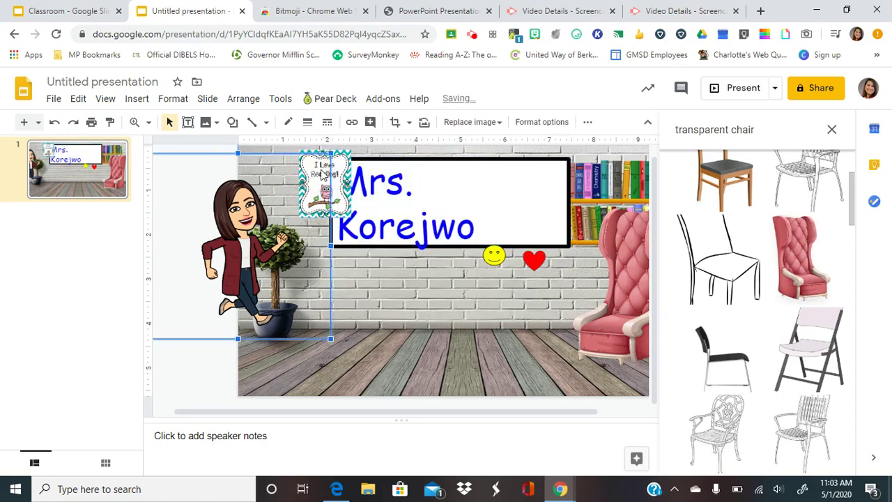
pyautogui.moveTo(331, 155); pyautogui.dragTo(267, 184)
pyautogui.click(307, 180)
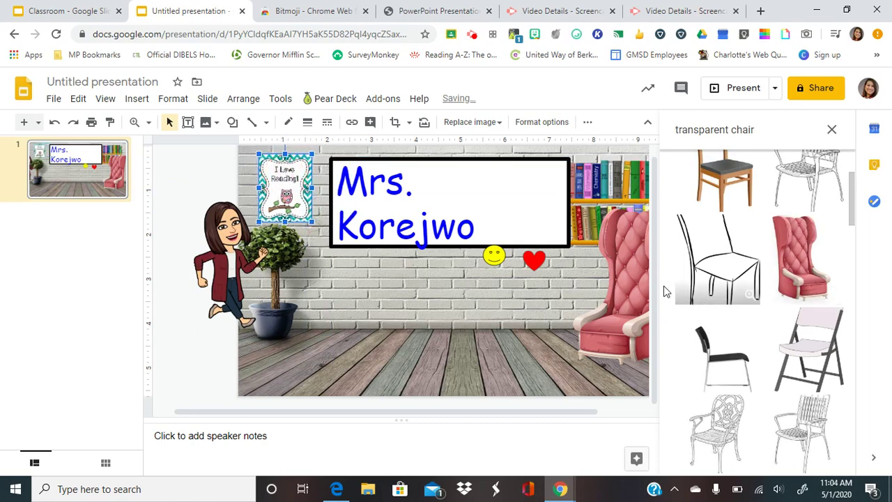
pyautogui.click(494, 256)
pyautogui.moveTo(518, 202); pyautogui.dragTo(528, 200)
pyautogui.moveTo(535, 260); pyautogui.dragTo(541, 207)
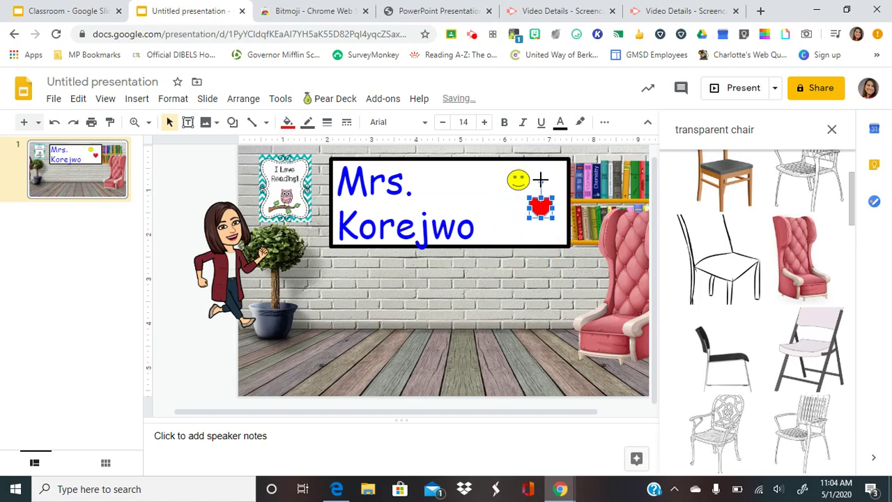
# Nudge the nameplate left, set the heart beside the smiley, and enlarge the Bitmoji.
pyautogui.click(539, 159)
pyautogui.moveTo(539, 159); pyautogui.dragTo(498, 173)
pyautogui.click(540, 207)
pyautogui.moveTo(540, 206); pyautogui.dragTo(524, 181)
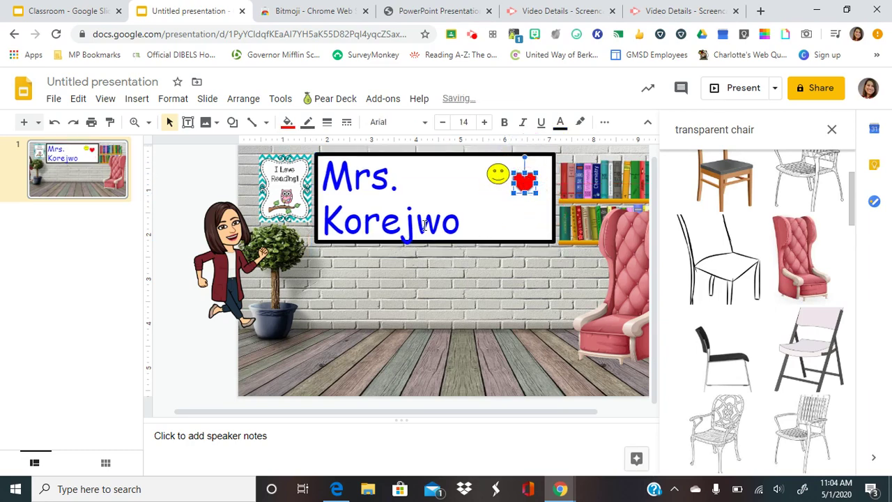
pyautogui.click(231, 249)
pyautogui.moveTo(295, 328); pyautogui.dragTo(410, 404)
# Nudge the walking Bitmoji a few pixels down and right on the floor, then deselect it.
pyautogui.click(436, 355)
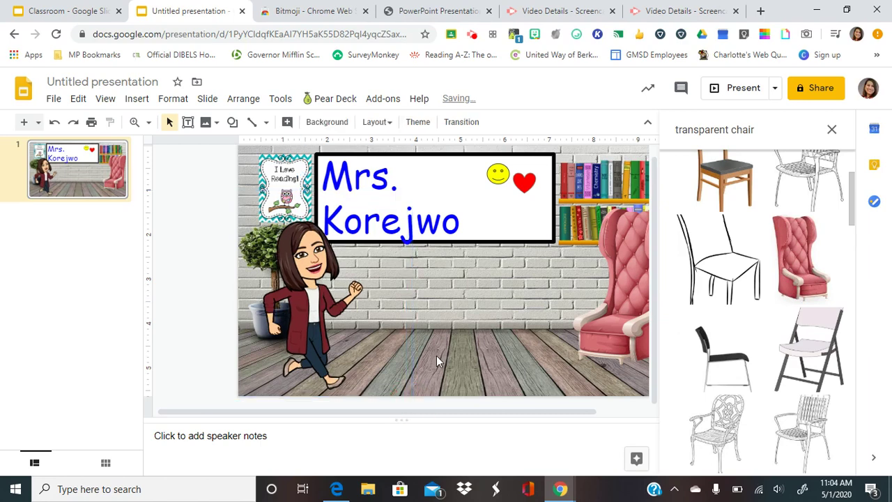
pyautogui.moveTo(321, 288); pyautogui.dragTo(324, 291)
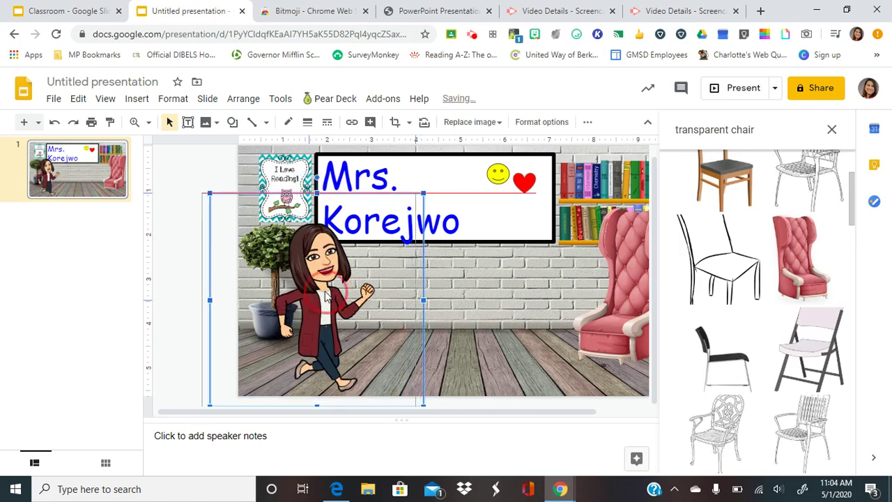
pyautogui.click(469, 365)
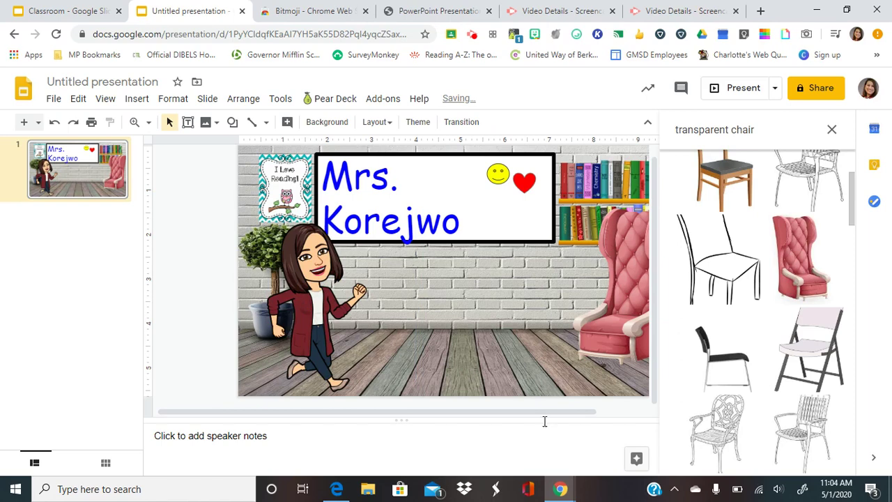